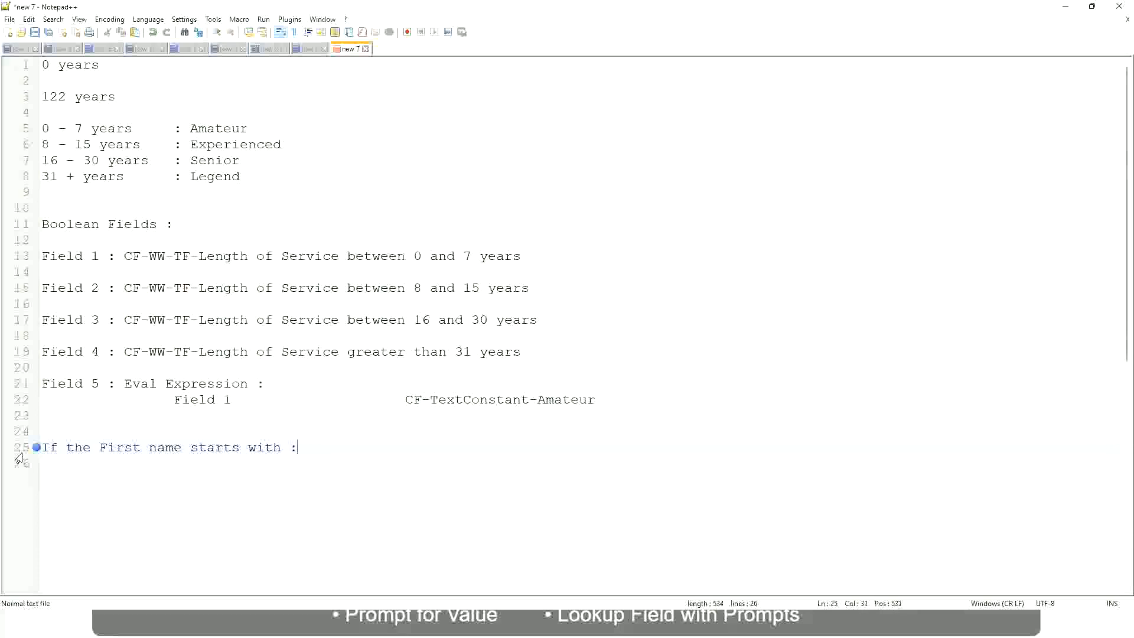
Complete the first-name rule on line 25 with the range A - G and the label "A Listers" in quotes
{"action": "type", "text": "A "}
{"action": "type", "text": "- G"}
{"action": "type", "text": ":\t\t\tA 1I"}
{"action": "key", "text": "BackSpace"}
{"action": "key", "text": "BackSpace"}
{"action": "type", "text": "Listers"}
{"action": "key", "text": "Left"}
{"action": "key", "text": "Left"}
{"action": "key", "text": "Left"}
{"action": "key", "text": "Left"}
{"action": "key", "text": "Left"}
{"action": "key", "text": "Left"}
{"action": "key", "text": "Left"}
{"action": "type", "text": "\"\""}
{"action": "key", "text": "Right"}
{"action": "key", "text": "BackSpace"}
{"action": "key", "text": "Right"}
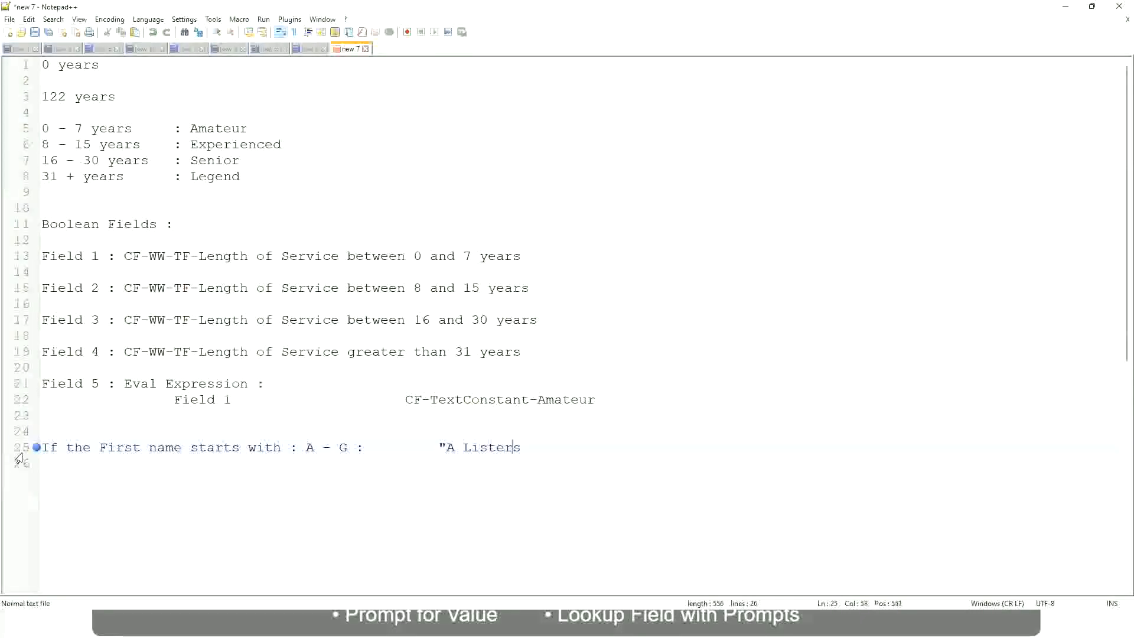
{"action": "key", "text": "Return"}
{"action": "type", "text": "\""}
Add a line below for the range H - P, with an aligned colon and the label "His Majesty" in quotes
{"action": "key", "text": "Return"}
{"action": "type", "text": "H -"}
{"action": "type", "text": "P"}
{"action": "key", "text": "Tab"}
{"action": "key", "text": "Tab"}
{"action": "key", "text": "Tab"}
{"action": "key", "text": "Tab"}
{"action": "key", "text": "Tab"}
{"action": "key", "text": "Tab"}
{"action": "key", "text": "Tab"}
{"action": "type", "text": ":"}
{"action": "key", "text": "Tab"}
{"action": "key", "text": "Tab"}
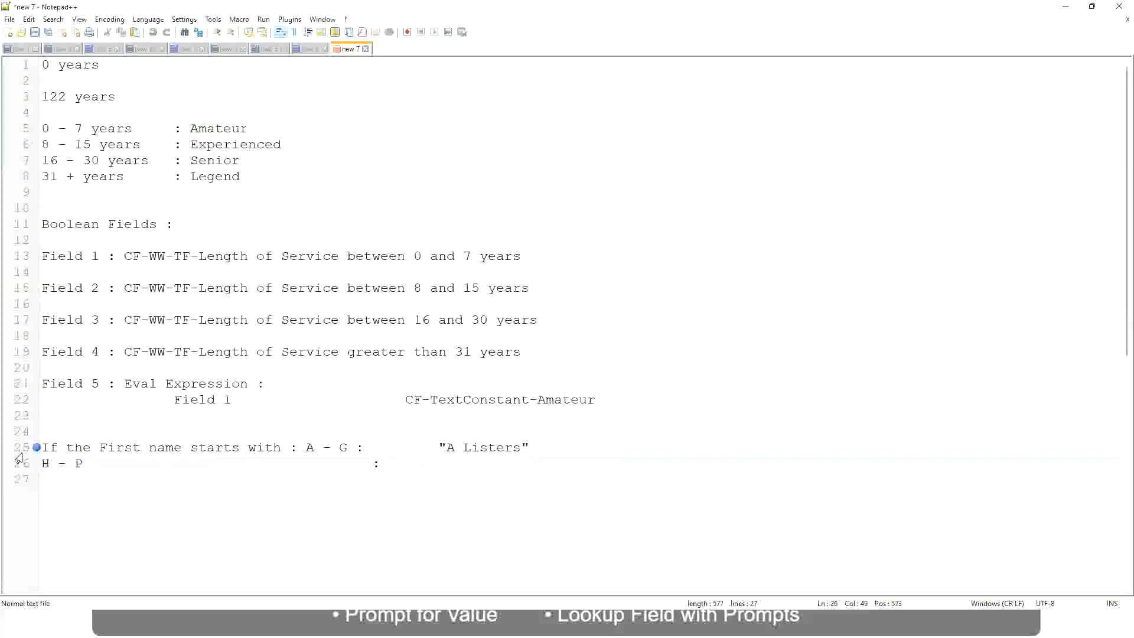
{"action": "type", "text": "\"His Majesty\"\""}
{"action": "key", "text": "BackSpace"}
Add a third line for the range L - Z, with an aligned colon and the label "Lords" in quotes
{"action": "key", "text": "Return"}
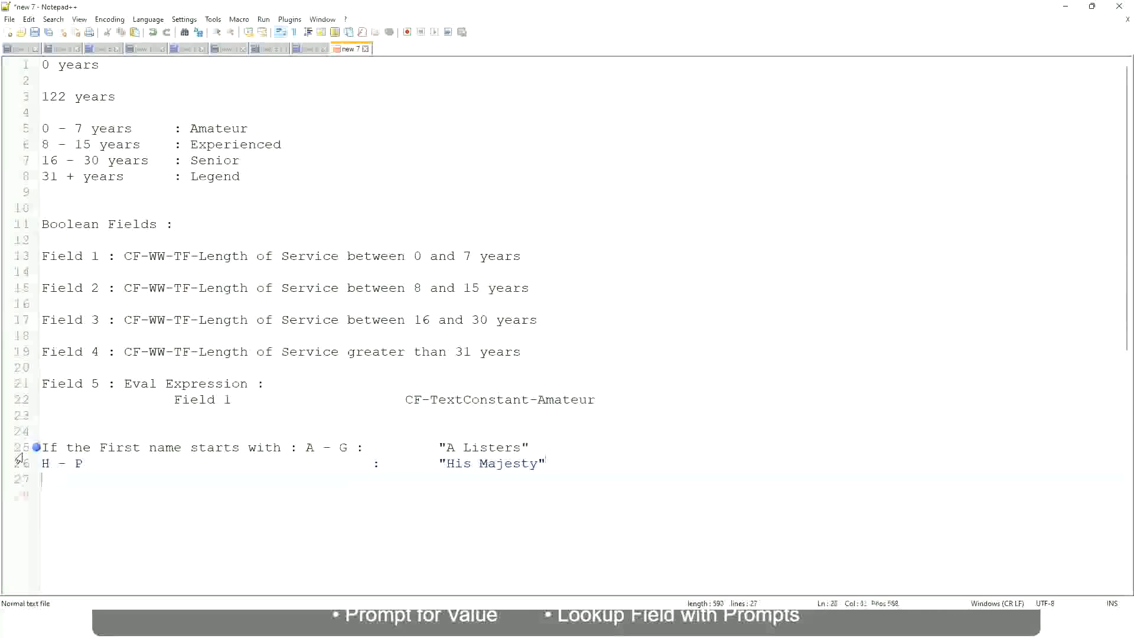
{"action": "type", "text": "L"}
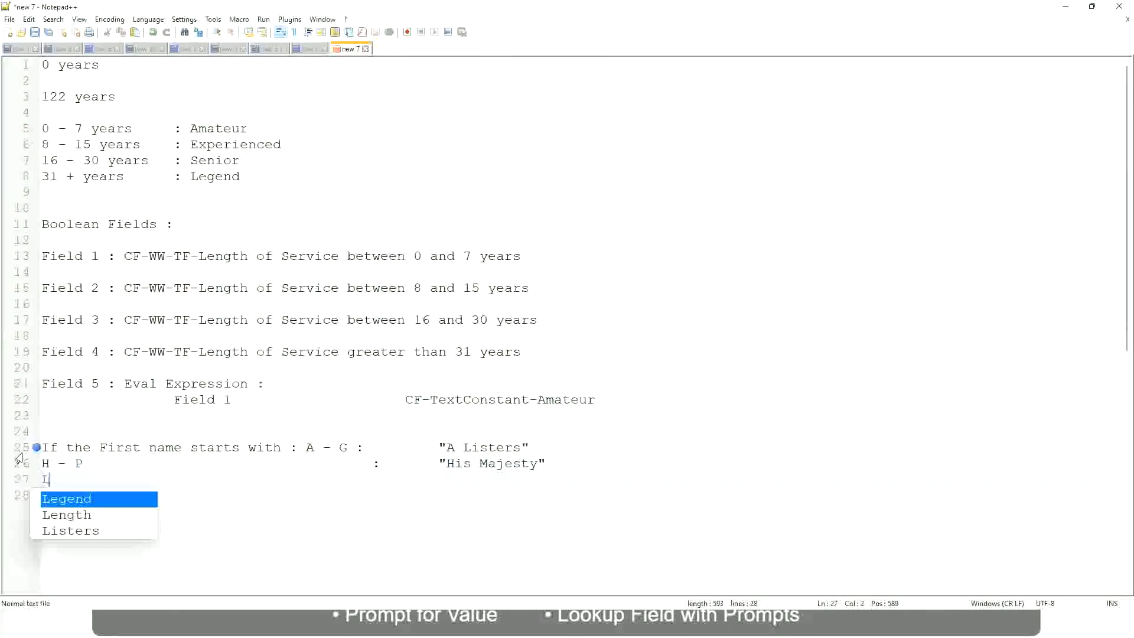
{"action": "type", "text": " - Z"}
{"action": "key", "text": "Tab"}
{"action": "key", "text": "Tab"}
{"action": "key", "text": "Tab"}
{"action": "key", "text": "Tab"}
{"action": "key", "text": "Tab"}
{"action": "key", "text": "Tab"}
{"action": "key", "text": "Tab"}
{"action": "key", "text": "Tab"}
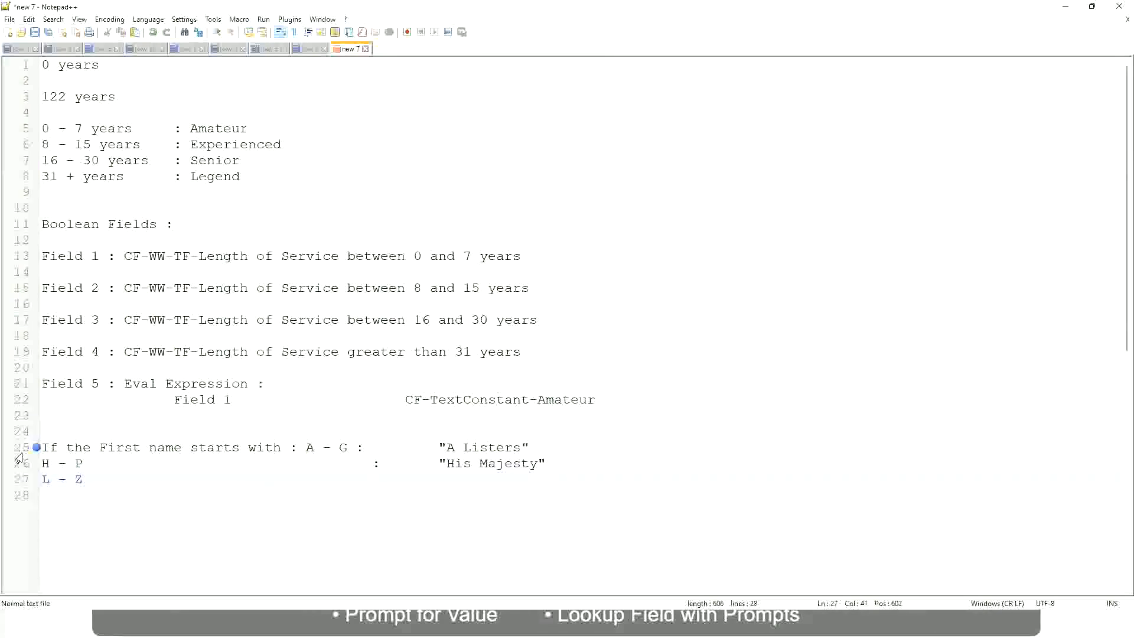
{"action": "type", "text": ":"}
{"action": "key", "text": "Tab"}
{"action": "type", "text": "\"Lords"}
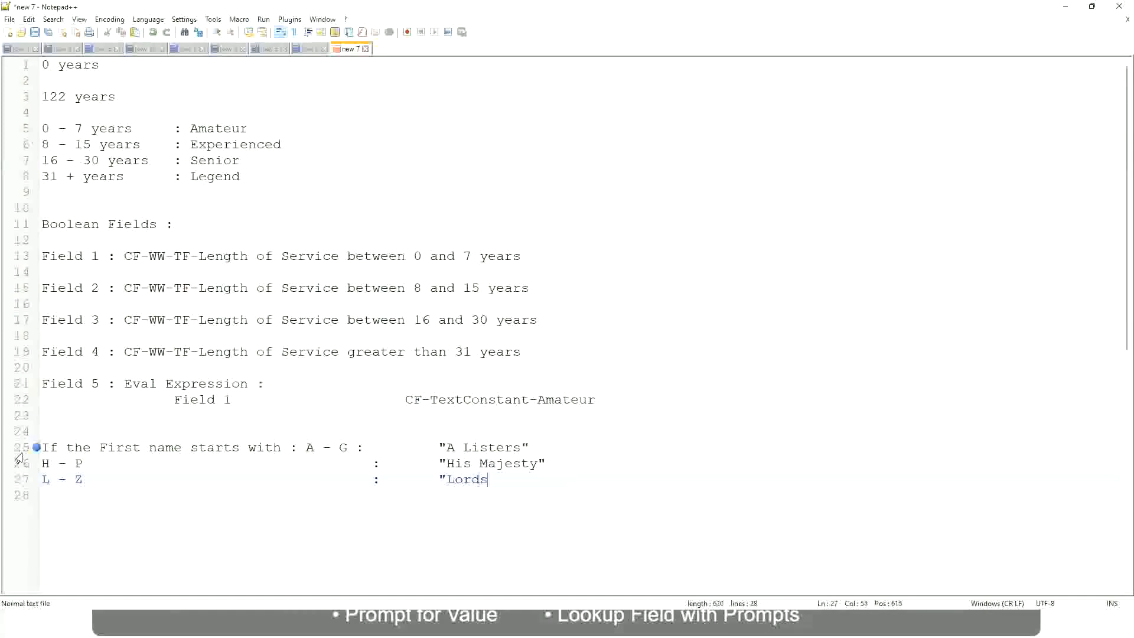
{"action": "type", "text": "\"\""}
{"action": "key", "text": "BackSpace"}
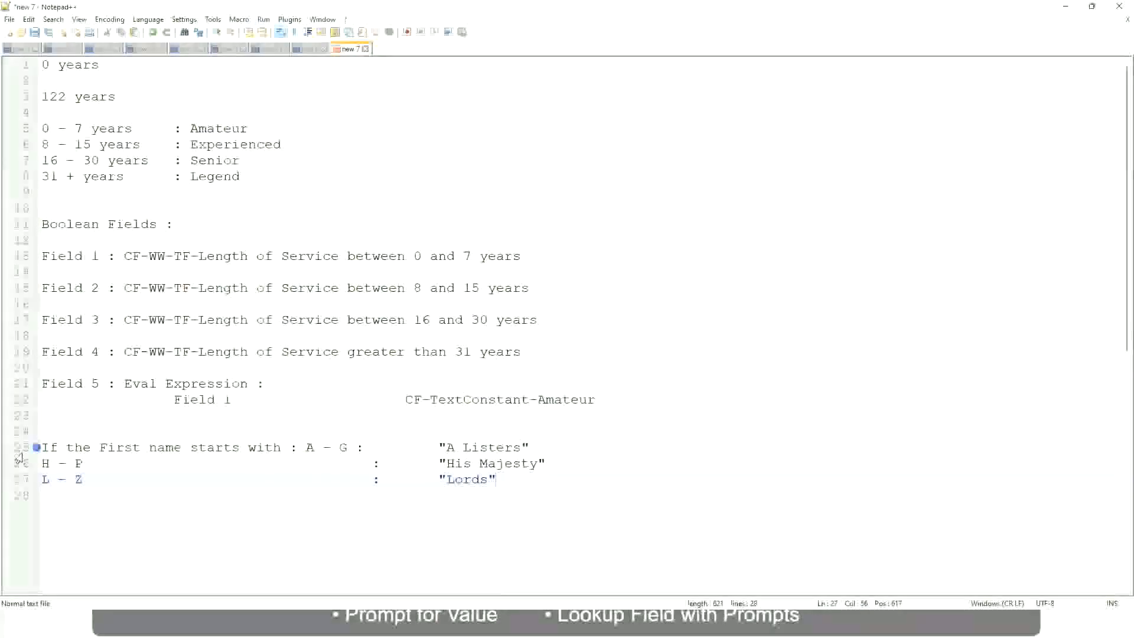
{"action": "left_click", "coordinate": [506, 482]}
{"action": "left_click_drag", "start_coordinate": [492, 480], "coordinate": [543, 447]}
{"action": "left_click", "coordinate": [465, 447]}
{"action": "left_click", "coordinate": [542, 448]}
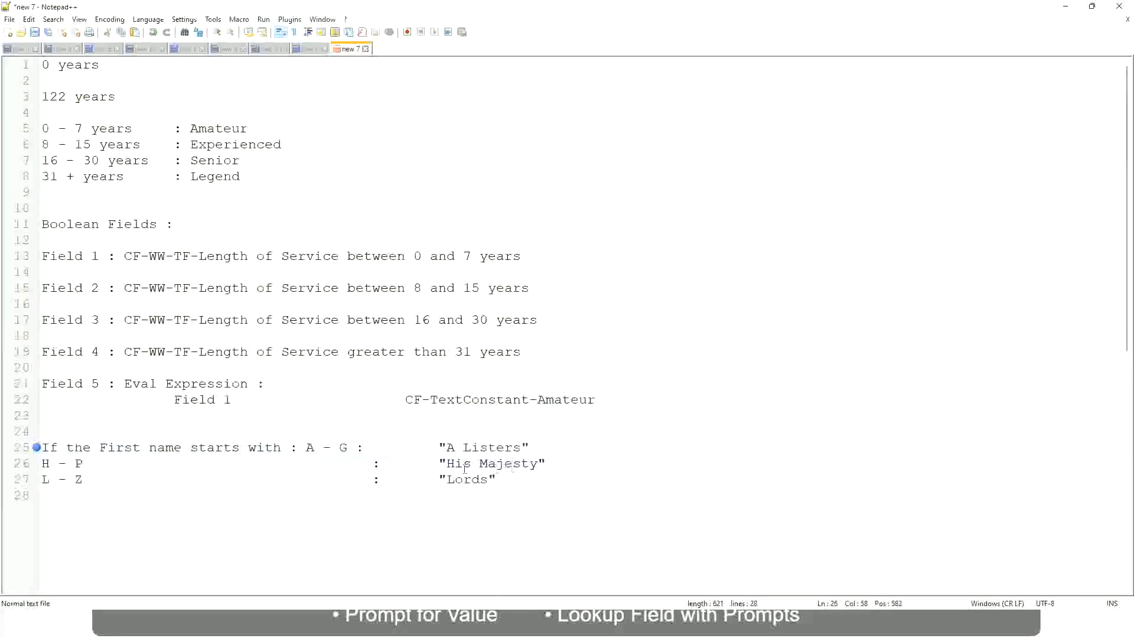
{"action": "left_click", "coordinate": [429, 468]}
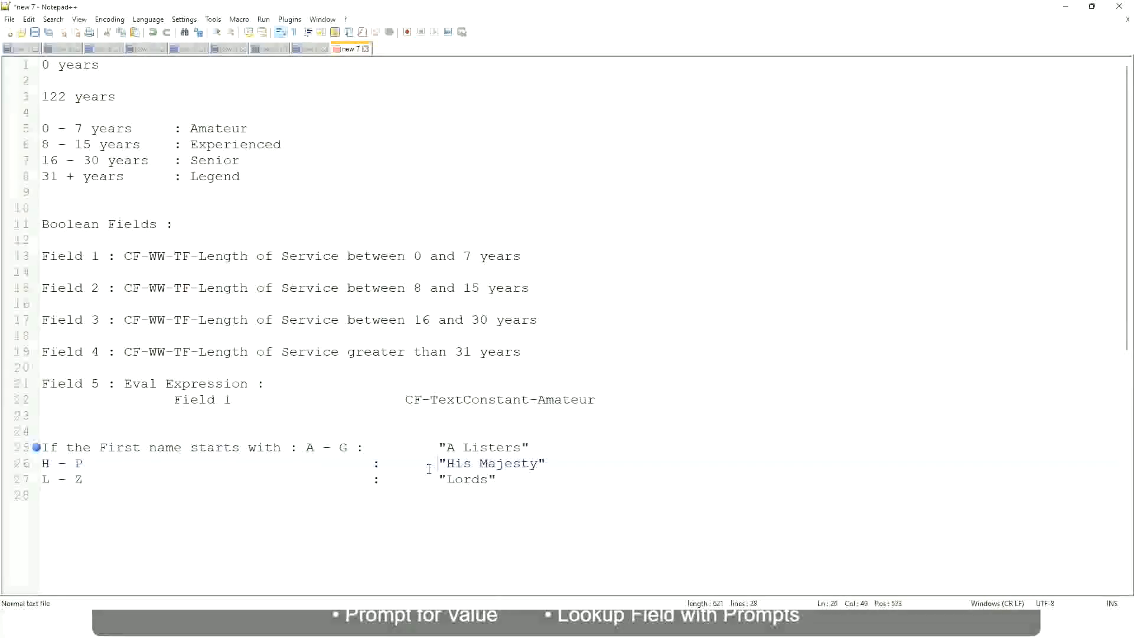
Replace the three first-name rule lines with the single word "If" on line 25
{"action": "left_click_drag", "start_coordinate": [516, 496], "coordinate": [36, 449]}
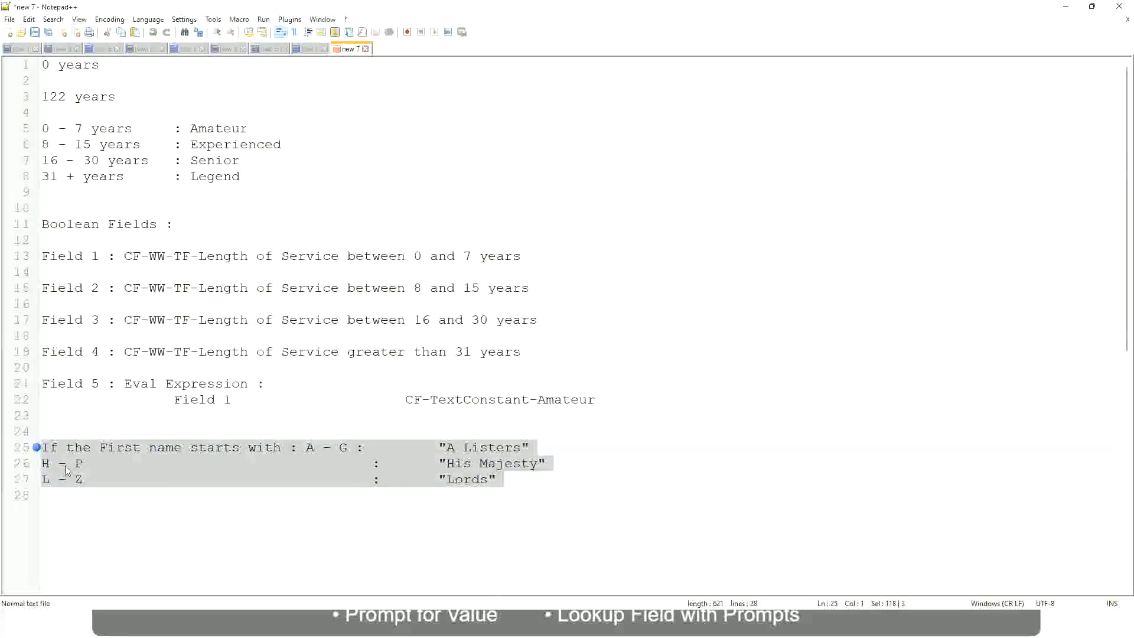
{"action": "type", "text": "If"}
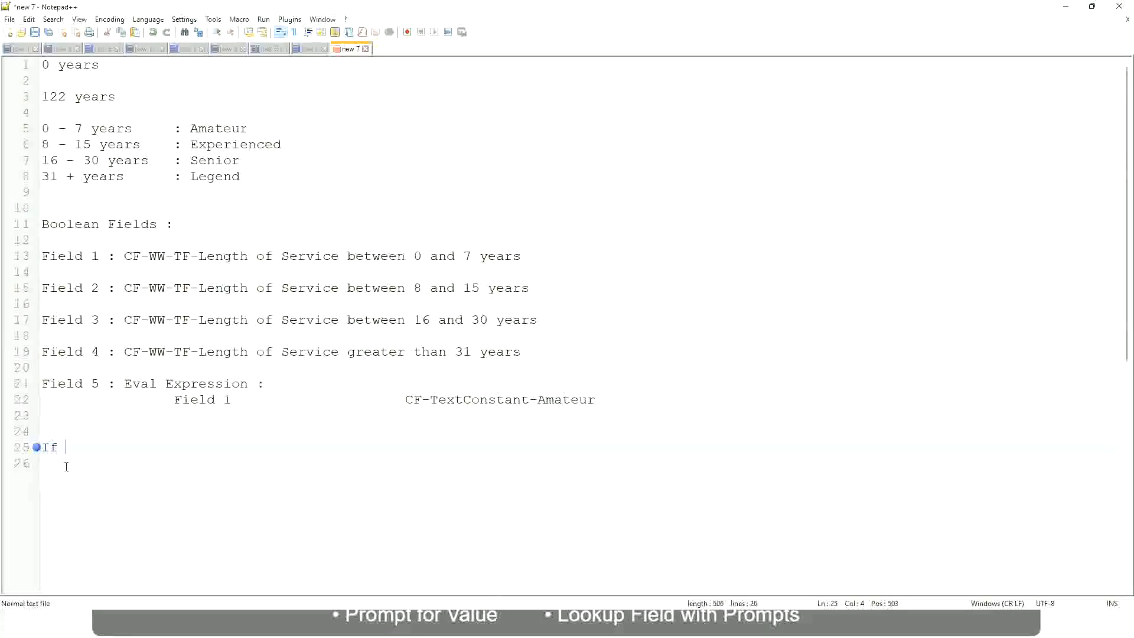
{"action": "type", "text": " Prior E"}
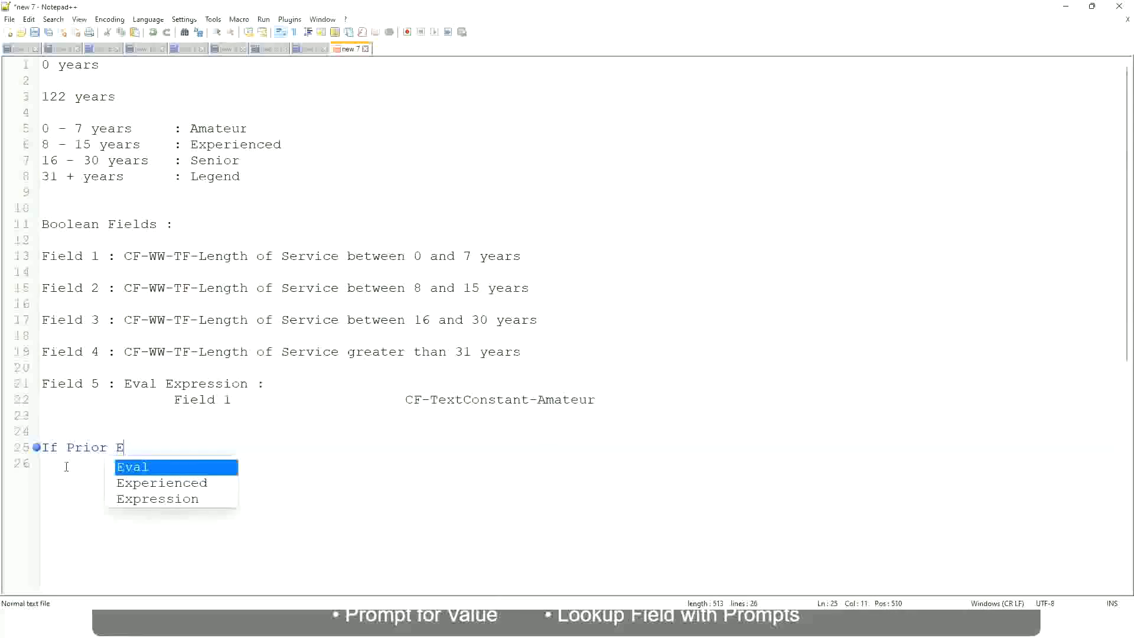
{"action": "type", "text": "xperience"}
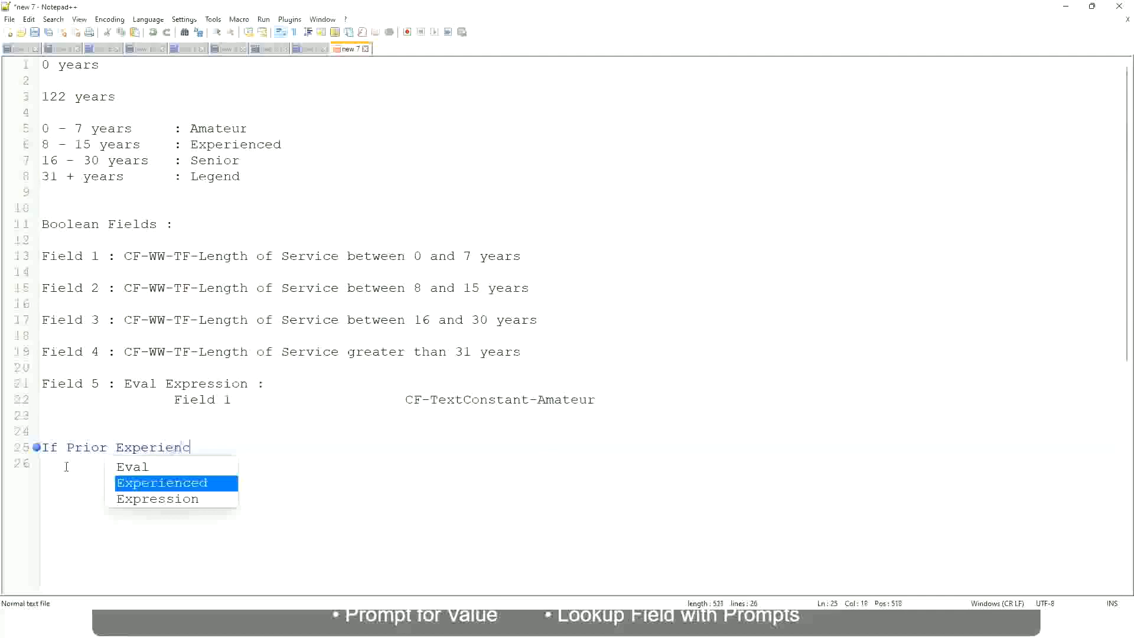
{"action": "key", "text": "BackSpace"}
{"action": "key", "text": "BackSpace"}
{"action": "key", "text": "BackSpace"}
{"action": "key", "text": "BackSpace"}
{"action": "key", "text": "BackSpace"}
{"action": "key", "text": "BackSpace"}
{"action": "key", "text": "BackSpace"}
{"action": "key", "text": "BackSpace"}
{"action": "key", "text": "BackSpace"}
{"action": "key", "text": "BackSpace"}
{"action": "key", "text": "BackSpace"}
{"action": "key", "text": "BackSpace"}
{"action": "key", "text": "BackSpace"}
{"action": "key", "text": "BackSpace"}
{"action": "key", "text": "BackSpace"}
{"action": "key", "text": "BackSpace"}
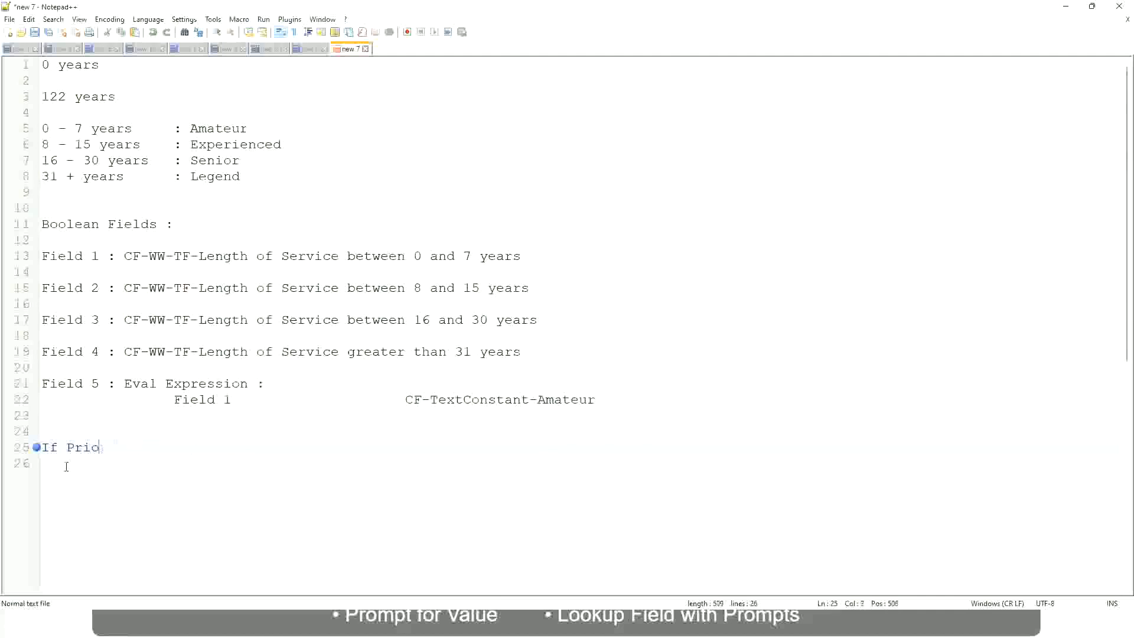
{"action": "type", "text": "Job Profile is "}
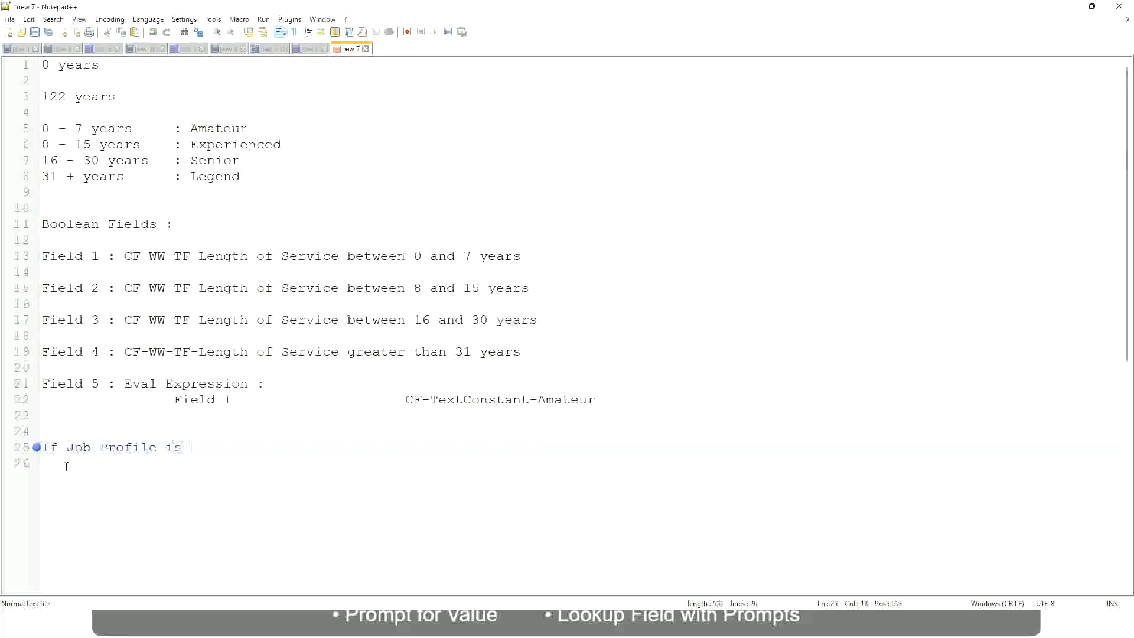
{"action": "type", "text": ": Manager"}
{"action": "key", "text": "BackSpace"}
{"action": "key", "text": "BackSpace"}
{"action": "key", "text": "BackSpace"}
{"action": "key", "text": "BackSpace"}
{"action": "key", "text": "BackSpace"}
{"action": "key", "text": "BackSpace"}
{"action": "key", "text": "BackSpace"}
{"action": "key", "text": "BackSpace"}
{"action": "key", "text": "BackSpace"}
{"action": "key", "text": "BackSpace"}
{"action": "key", "text": "BackSpace"}
{"action": "key", "text": "BackSpace"}
{"action": "key", "text": "BackSpace"}
{"action": "key", "text": "BackSpace"}
{"action": "key", "text": "BackSpace"}
{"action": "key", "text": "BackSpace"}
{"action": "key", "text": "BackSpace"}
{"action": "key", "text": "BackSpace"}
{"action": "key", "text": "BackSpace"}
{"action": "key", "text": "BackSpace"}
Continue line 25 as "If Management Level is Manager or Above", followed after a gap by "Proposed Allowance Plan : Car Allowance"
{"action": "type", "text": "Manage"}
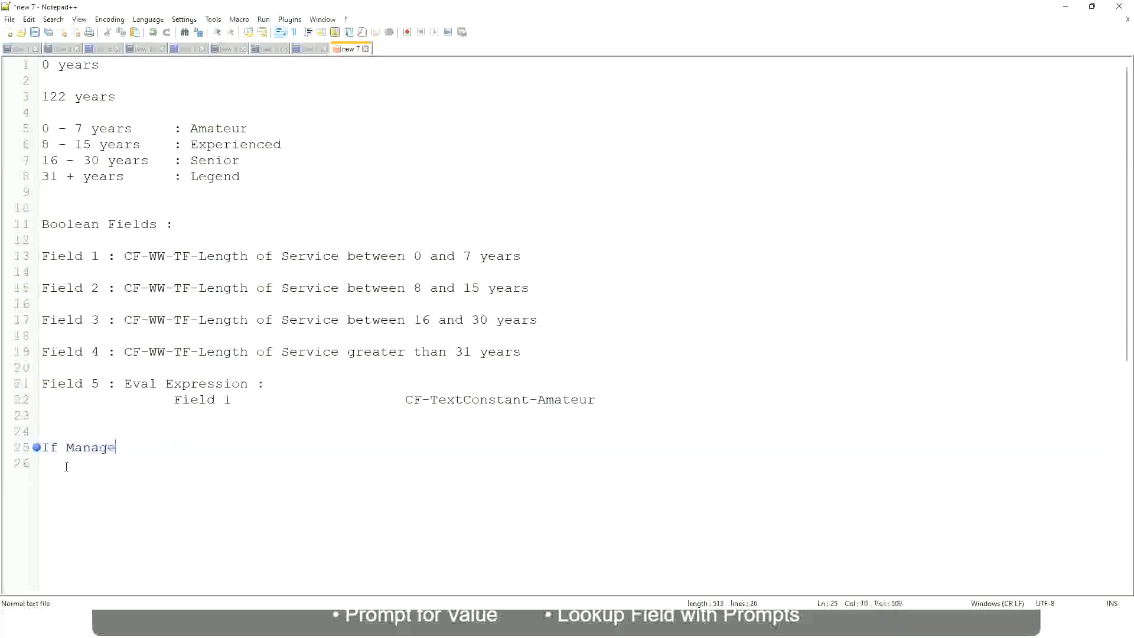
{"action": "type", "text": "ment Level is Manager "}
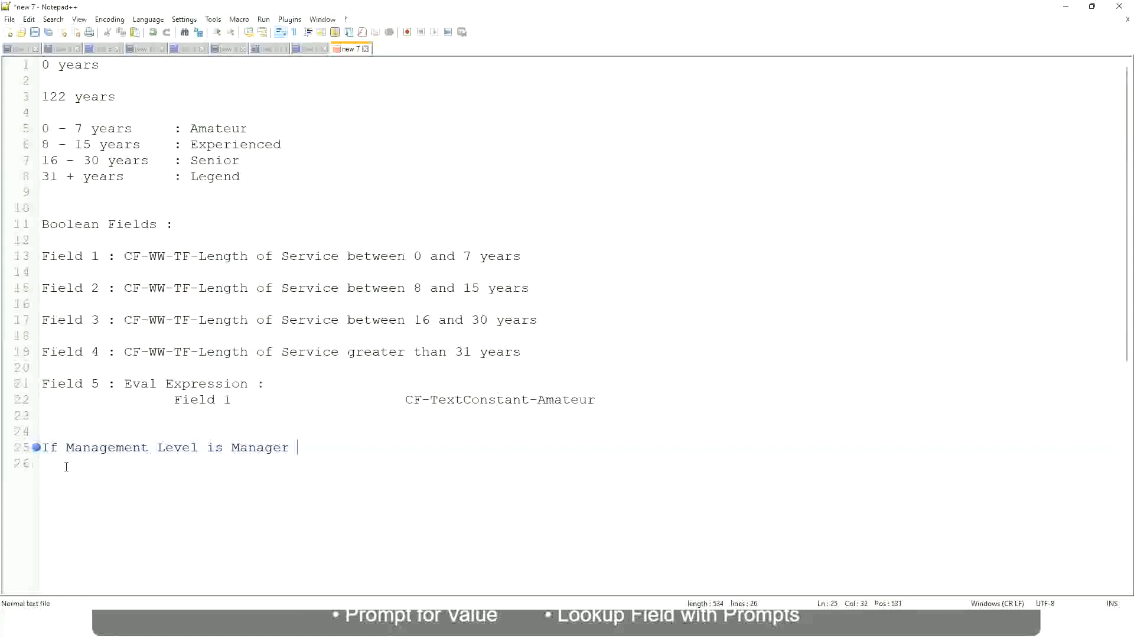
{"action": "type", "text": "or Above"}
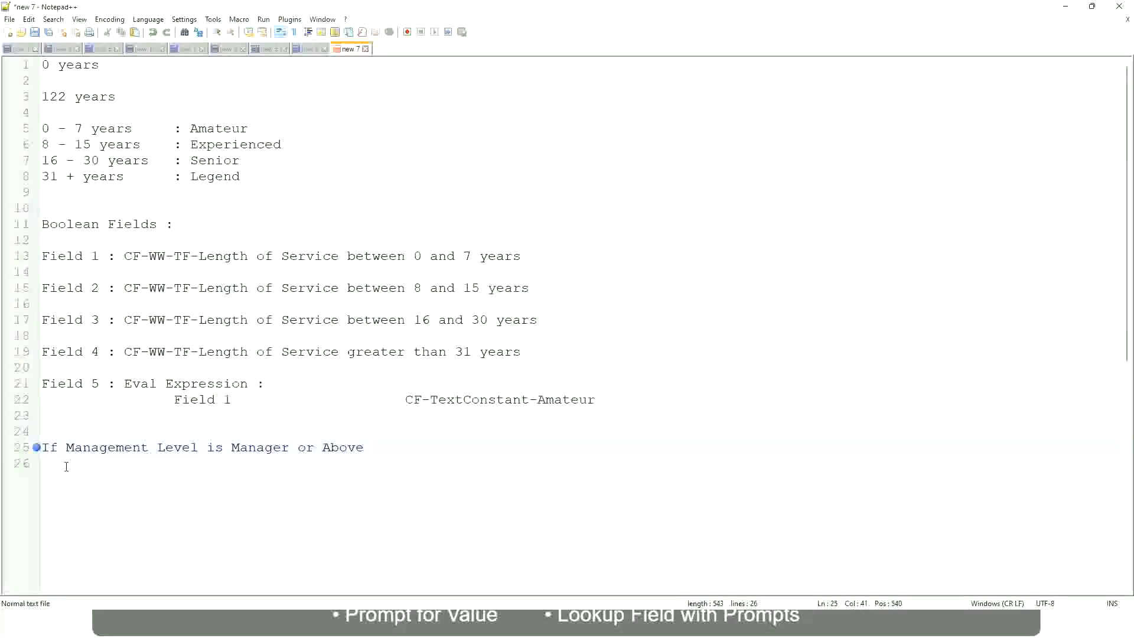
{"action": "key", "text": "Tab"}
{"action": "key", "text": "Tab"}
{"action": "key", "text": "Tab"}
{"action": "key", "text": "Tab"}
{"action": "type", "text": "Proposed"}
{"action": "type", "text": "Allowance "}
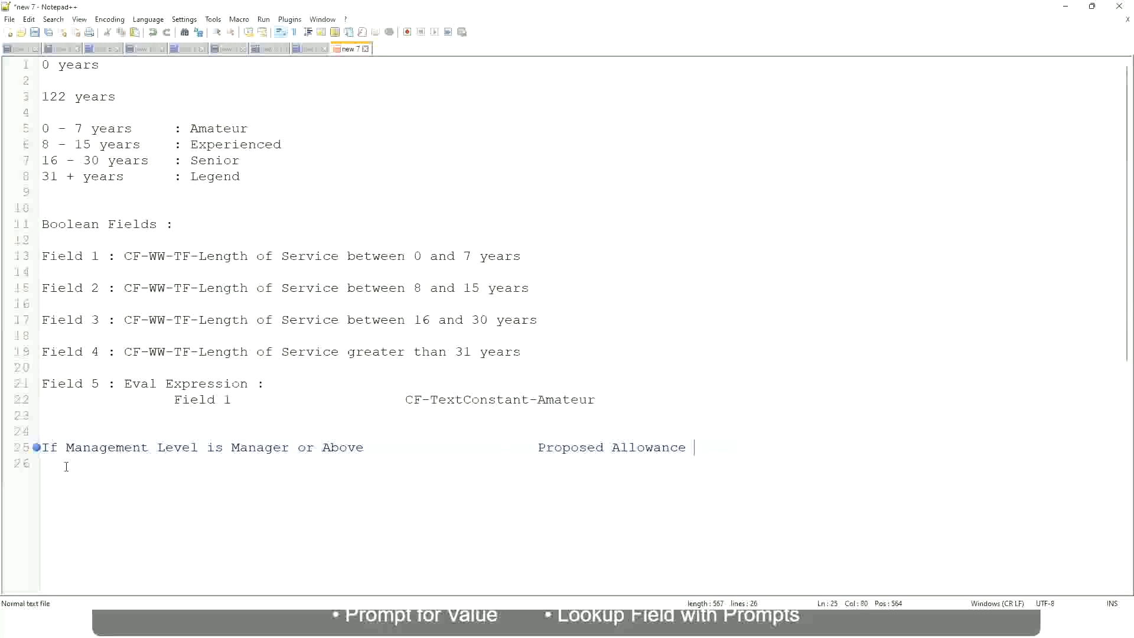
{"action": "type", "text": "Plan"}
{"action": "type", "text": ": Car Allowance"}
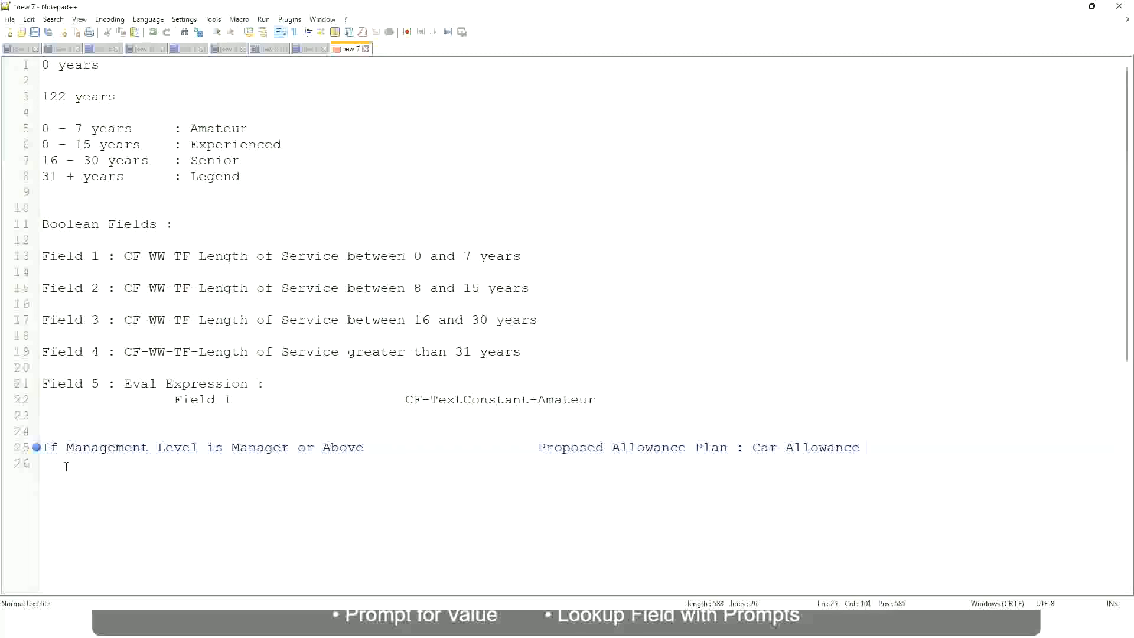
Start line 26 with "If Management Level is" and remove "or Above" from the Manager line
{"action": "key", "text": "Return"}
{"action": "type", "text": "If Management Level is"}
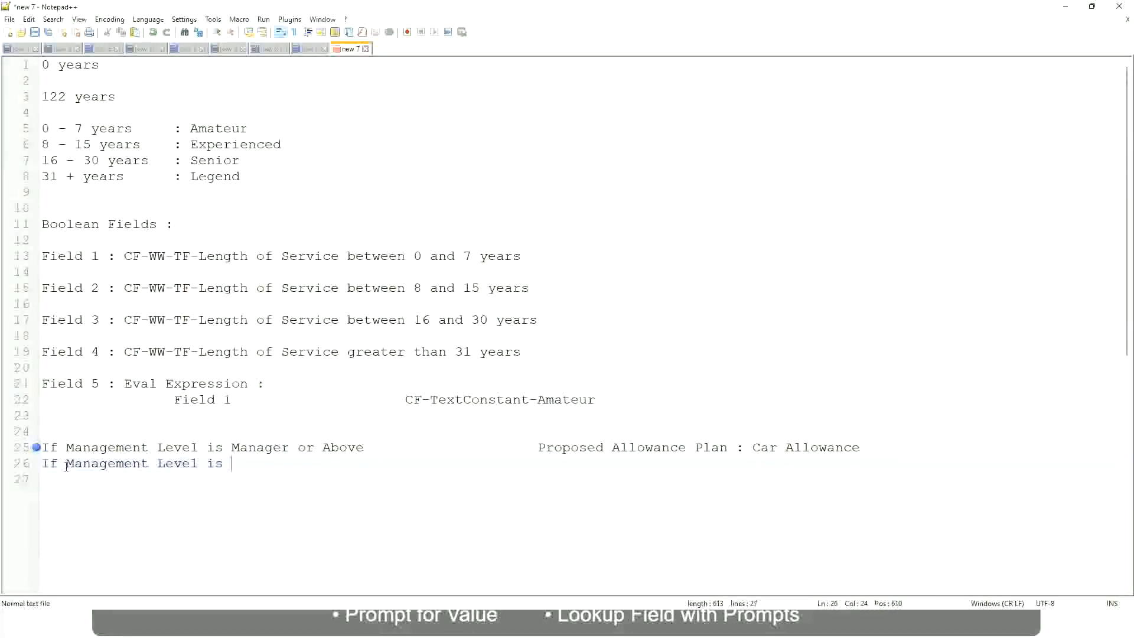
{"action": "key", "text": "Up"}
{"action": "key", "text": "Right"}
{"action": "key", "text": "Right"}
{"action": "key", "text": "Right"}
{"action": "key", "text": "Right"}
{"action": "key", "text": "Right"}
{"action": "key", "text": "Right"}
{"action": "key", "text": "Right"}
{"action": "key", "text": "shift+Right"}
{"action": "key", "text": "shift+Right"}
{"action": "key", "text": "shift+Right"}
{"action": "key", "text": "shift+Right"}
{"action": "key", "text": "shift+Right"}
{"action": "key", "text": "shift+Right"}
{"action": "key", "text": "shift+Right"}
{"action": "key", "text": "shift+Right"}
{"action": "key", "text": "shift+Right"}
{"action": "key", "text": "Delete"}
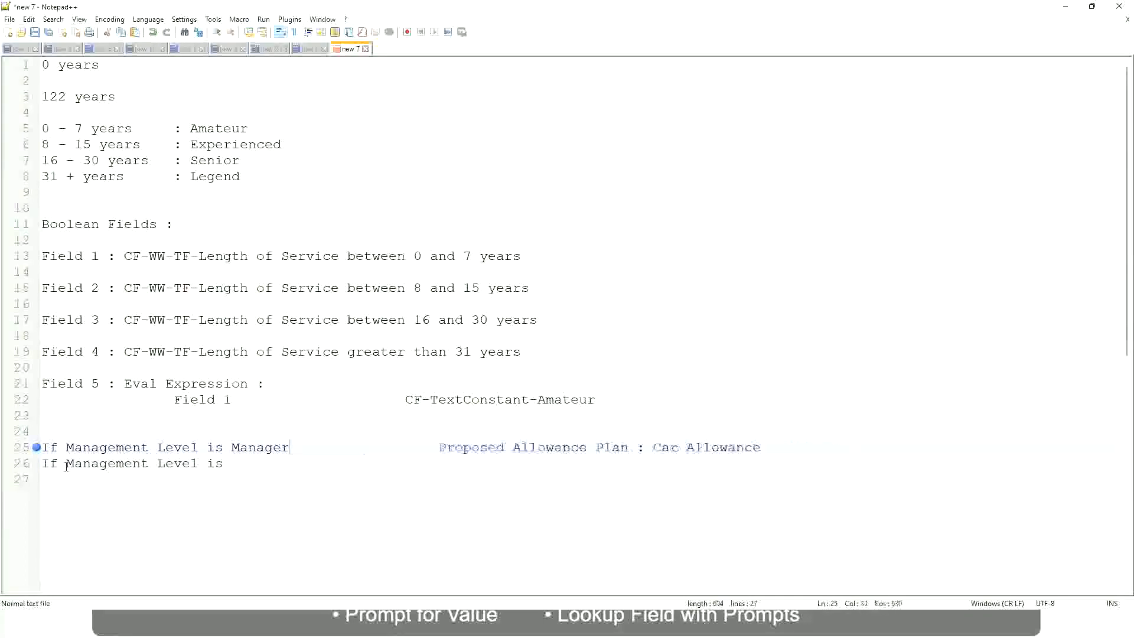
Complete line 26 with "Director" and the aligned value "Executive Allowance"
{"action": "key", "text": "Down"}
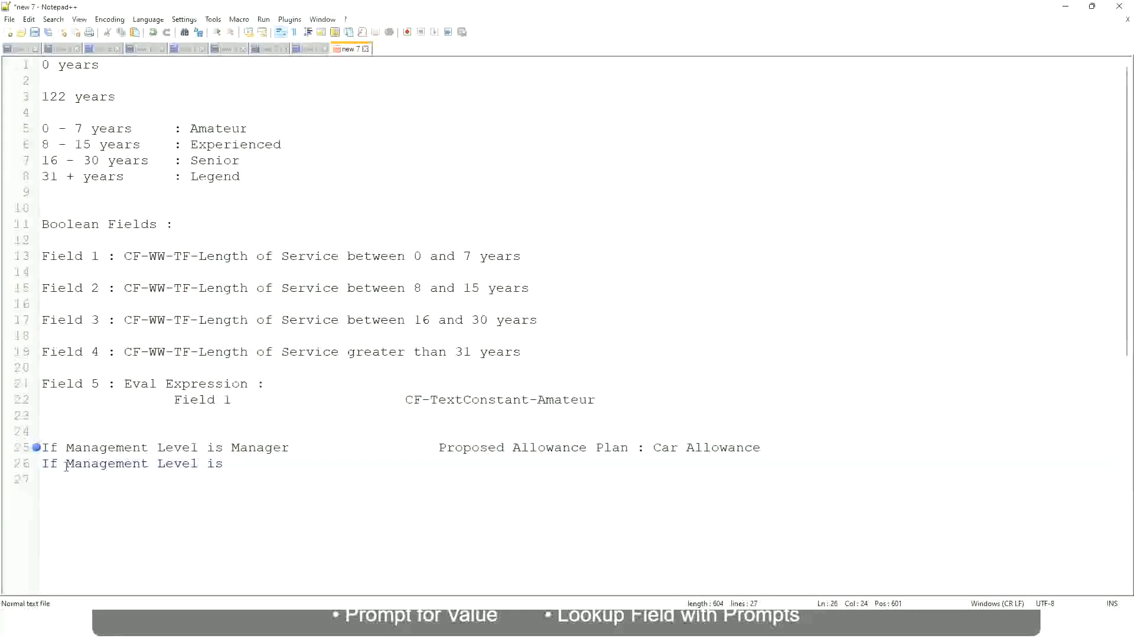
{"action": "type", "text": "Director"}
{"action": "key", "text": "Tab"}
{"action": "type", "text": "Executive "}
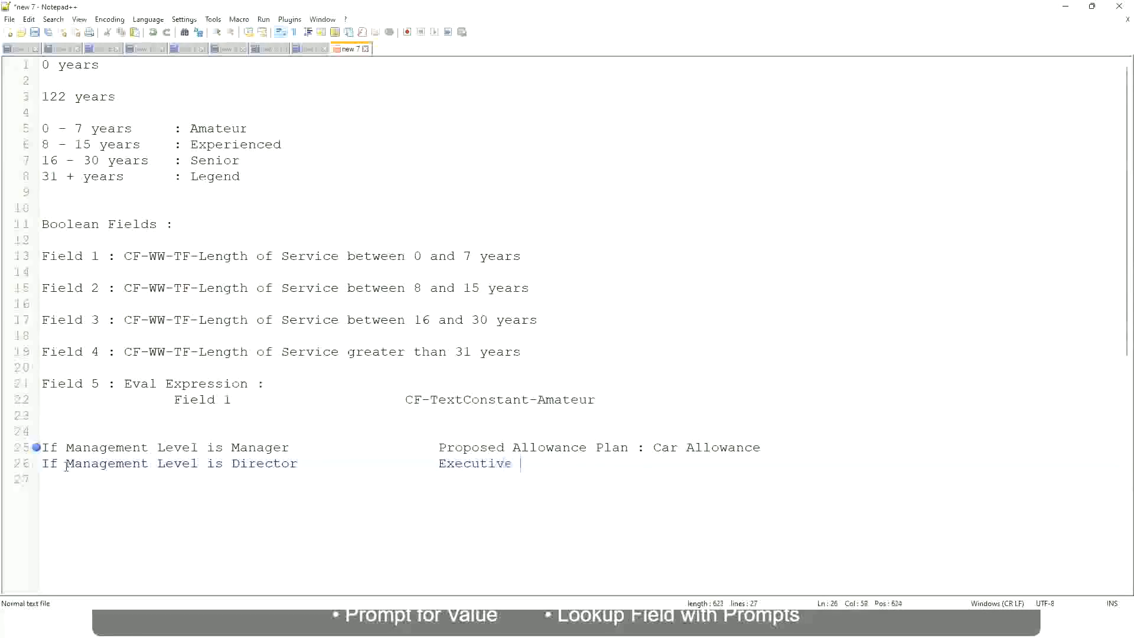
{"action": "type", "text": "Allowance"}
Add line 27 reading "If Management Level is CEO" with the aligned value "CEO Allowance"
{"action": "key", "text": "Return"}
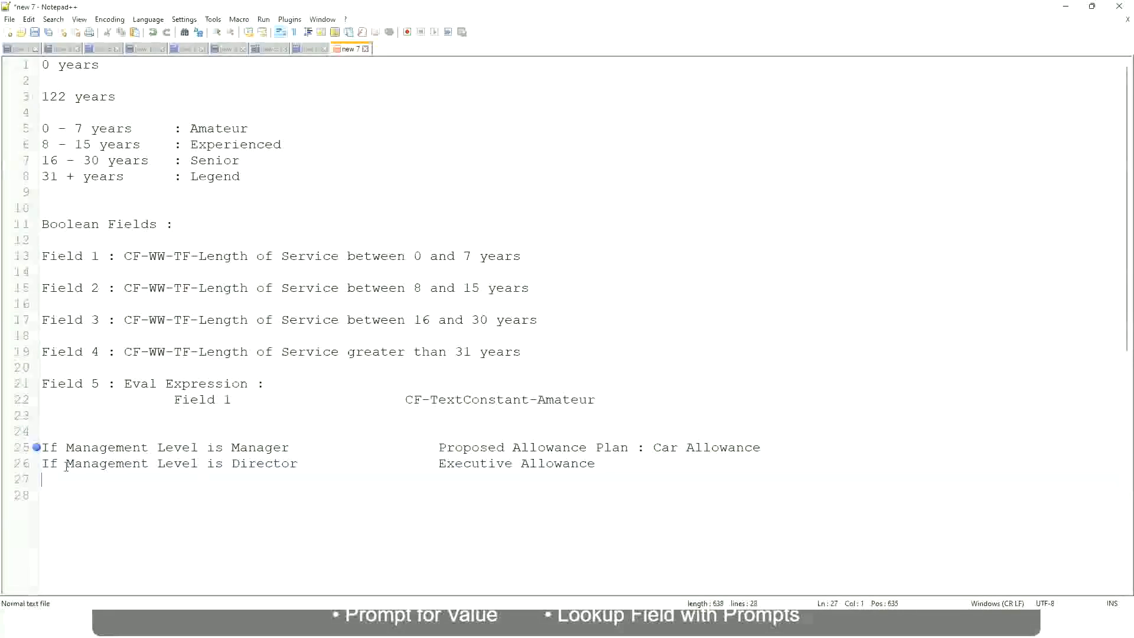
{"action": "type", "text": "If Management"}
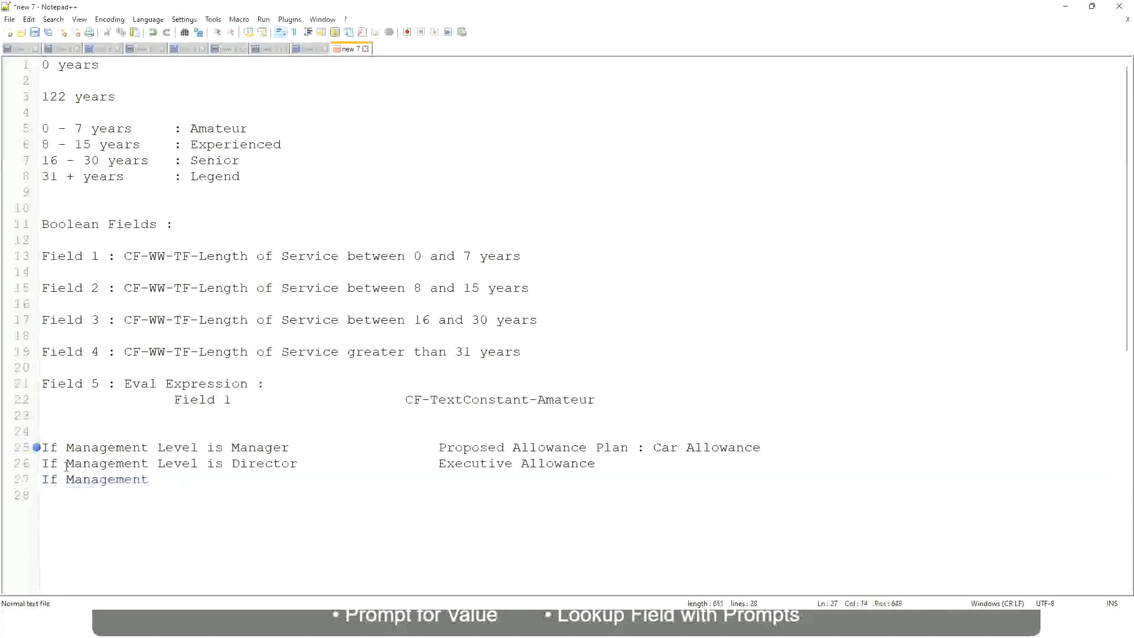
{"action": "type", "text": " le"}
{"action": "key", "text": "BackSpace"}
{"action": "key", "text": "BackSpace"}
{"action": "type", "text": "Le"}
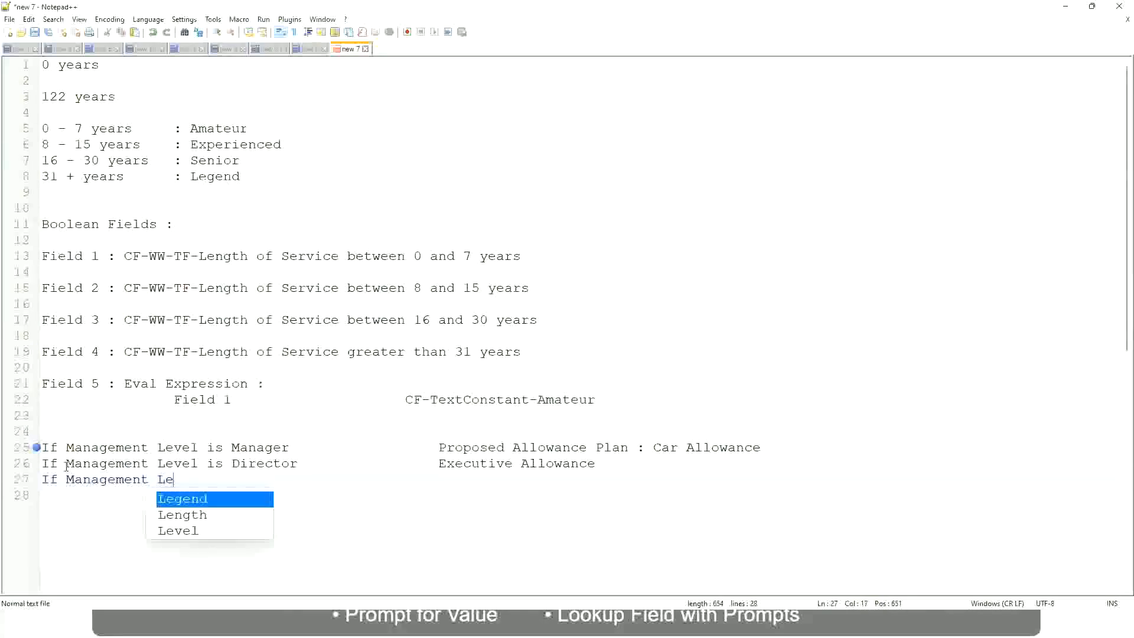
{"action": "key", "text": "Down"}
{"action": "key", "text": "Down"}
{"action": "key", "text": "Return"}
{"action": "type", "text": "is "}
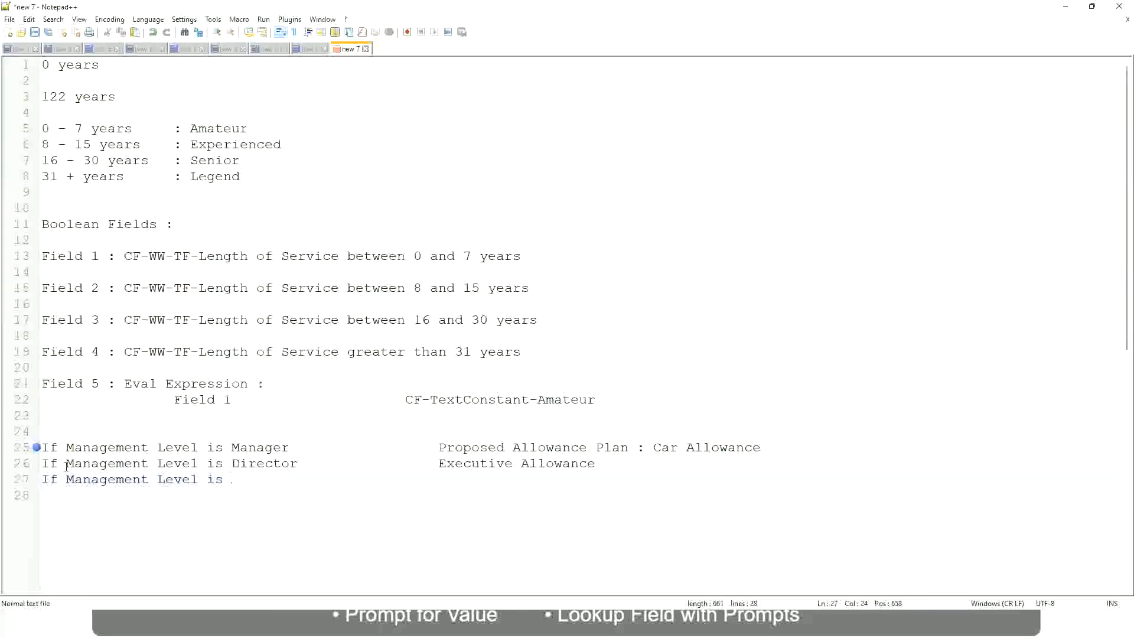
{"action": "type", "text": "CEO"}
{"action": "type", "text": "CEO Allowance"}
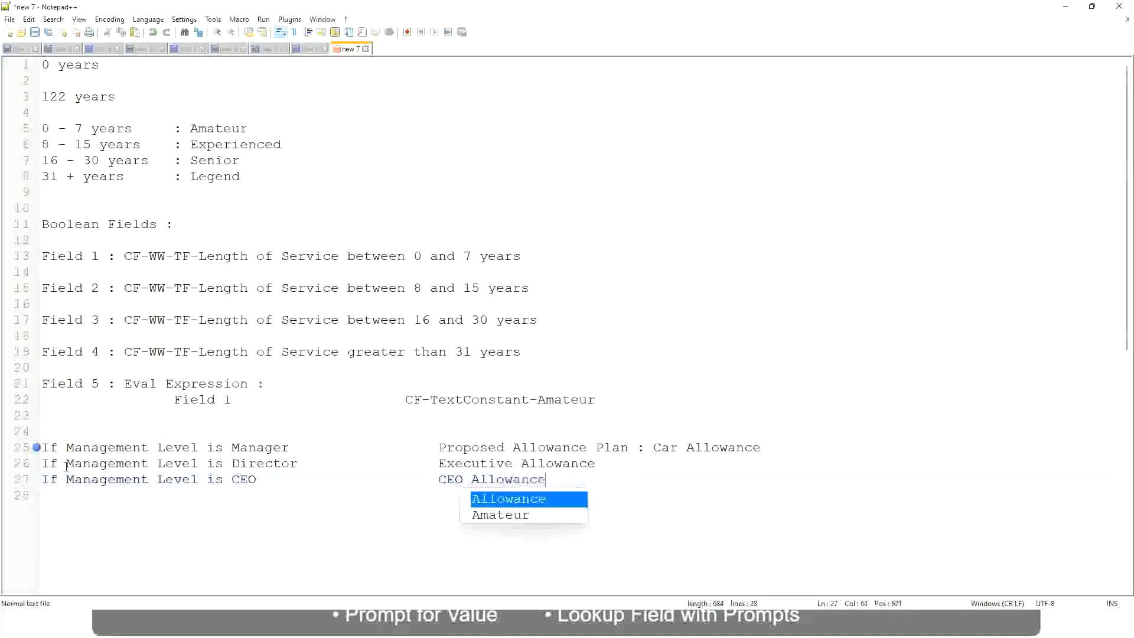
{"action": "key", "text": "Escape"}
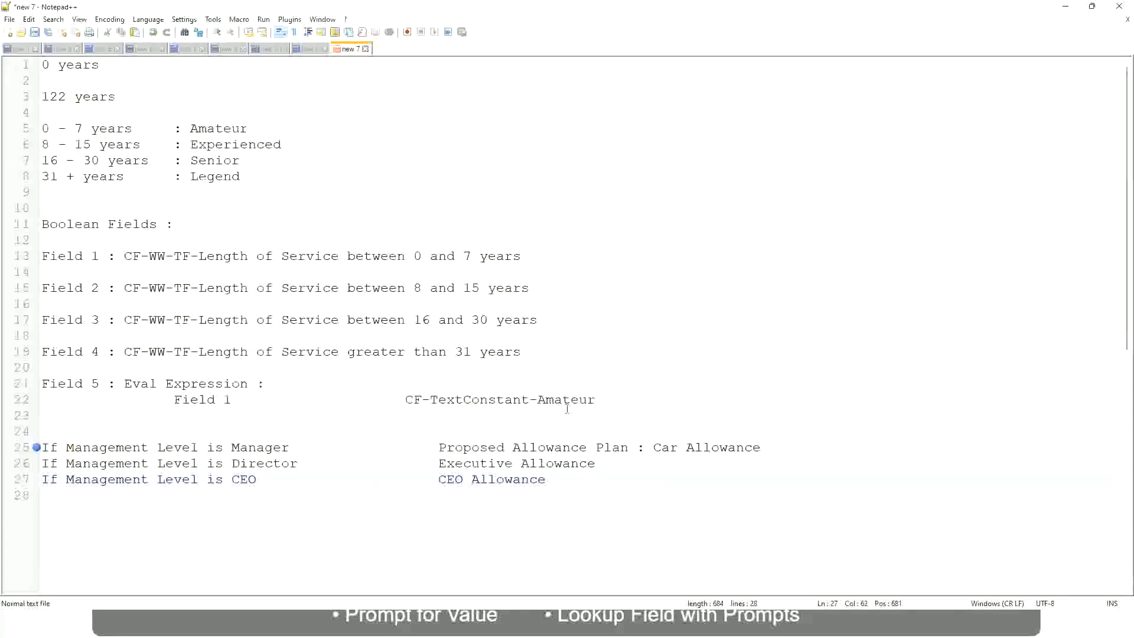
{"action": "left_click", "coordinate": [653, 448]}
{"action": "left_click_drag", "start_coordinate": [652, 447], "coordinate": [762, 443]}
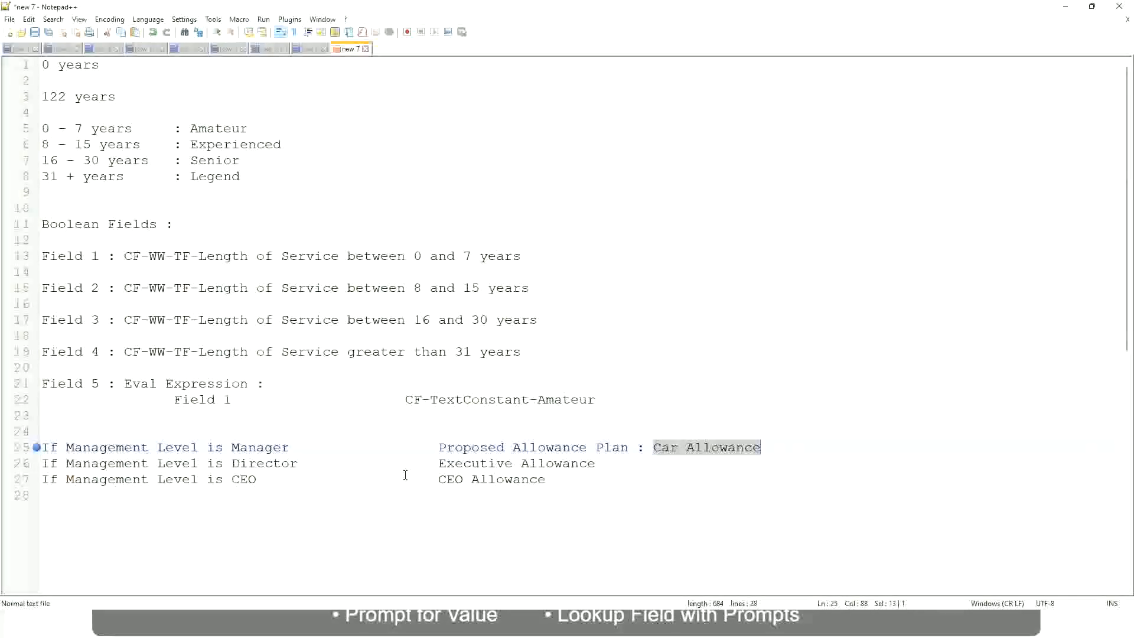
{"action": "left_click", "coordinate": [532, 448]}
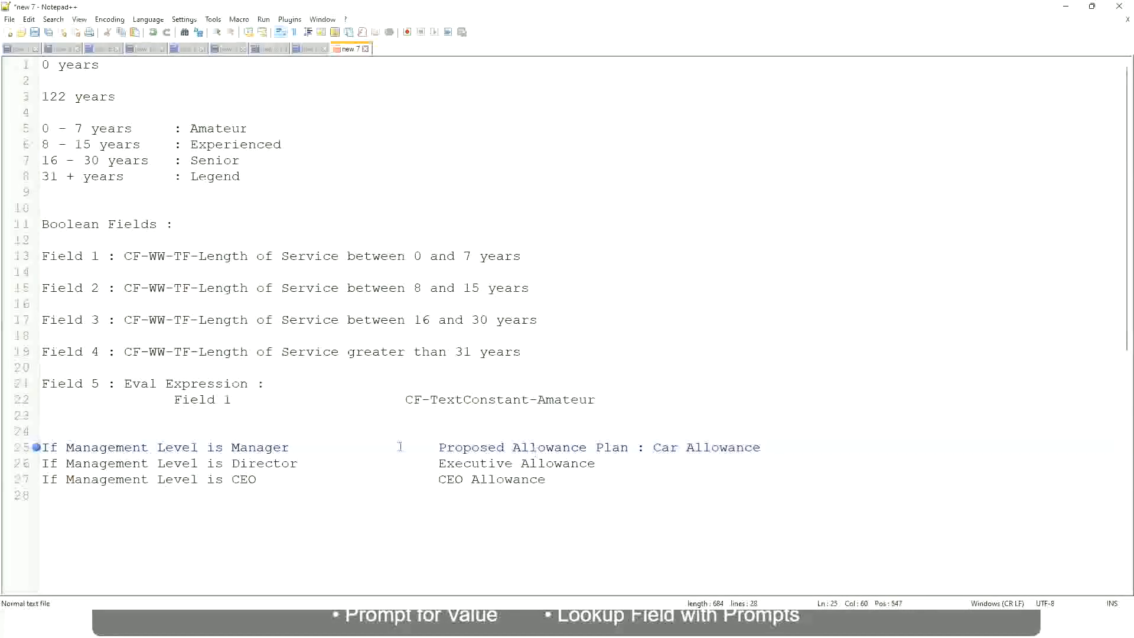
{"action": "left_click", "coordinate": [134, 447]}
{"action": "left_click", "coordinate": [231, 448]}
{"action": "left_click_drag", "start_coordinate": [440, 447], "coordinate": [778, 443]}
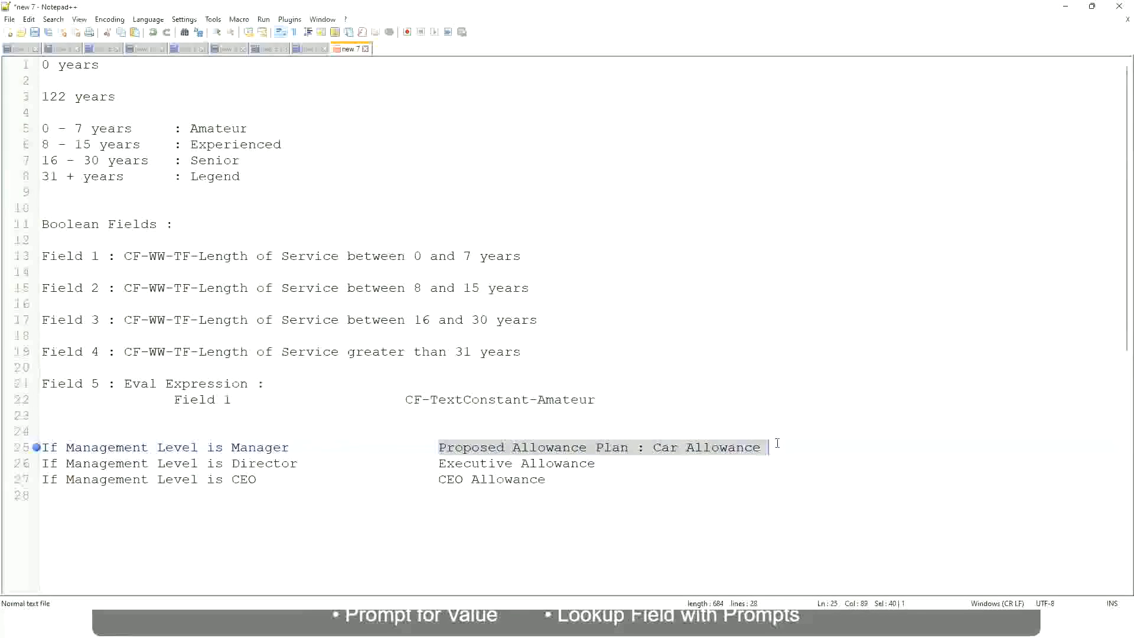
{"action": "type", "text": "Managers"}
{"action": "key", "text": "Return"}
{"action": "key", "text": "BackSpace"}
{"action": "key", "text": "BackSpace"}
{"action": "key", "text": "BackSpace"}
{"action": "key", "text": "BackSpace"}
{"action": "key", "text": "BackSpace"}
{"action": "key", "text": "BackSpace"}
{"action": "key", "text": "BackSpace"}
{"action": "key", "text": "BackSpace"}
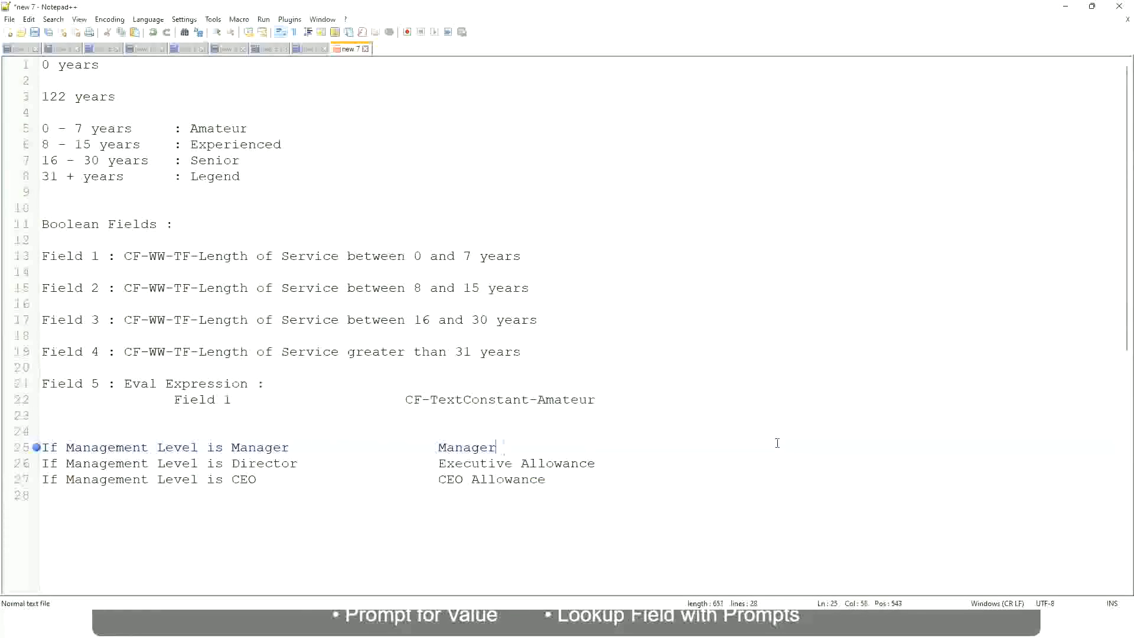
Replace the selected allowance text on line 25 with "Name of the First Line Manager"
{"action": "type", "text": "First Line Ma"}
{"action": "type", "text": "nager"}
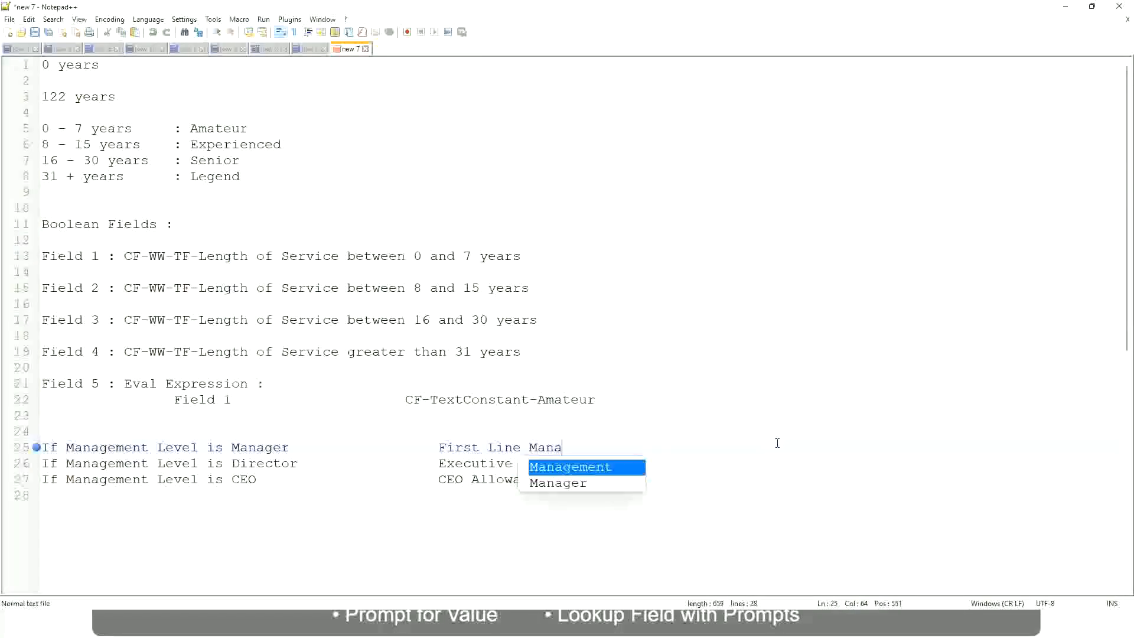
{"action": "key", "text": "Left"}
{"action": "key", "text": "Left"}
{"action": "key", "text": "Left"}
{"action": "key", "text": "Left"}
{"action": "key", "text": "Left"}
{"action": "key", "text": "Left"}
{"action": "key", "text": "Left"}
{"action": "key", "text": "Left"}
{"action": "key", "text": "Left"}
{"action": "key", "text": "Left"}
{"action": "key", "text": "Left"}
{"action": "key", "text": "Left"}
{"action": "key", "text": "Left"}
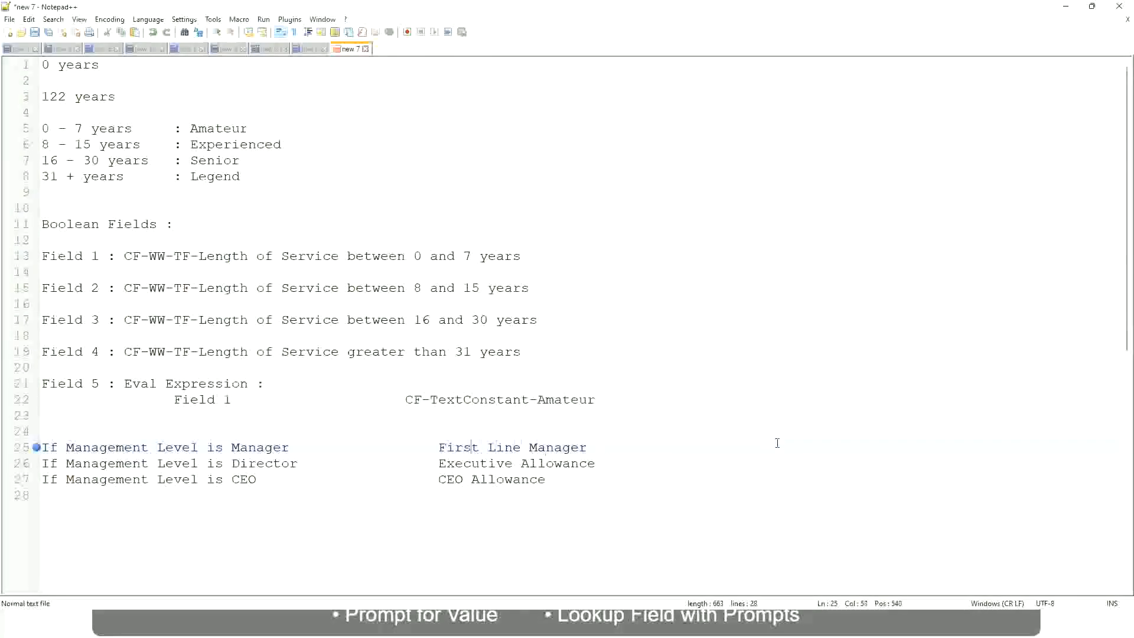
{"action": "type", "text": "Name of the"}
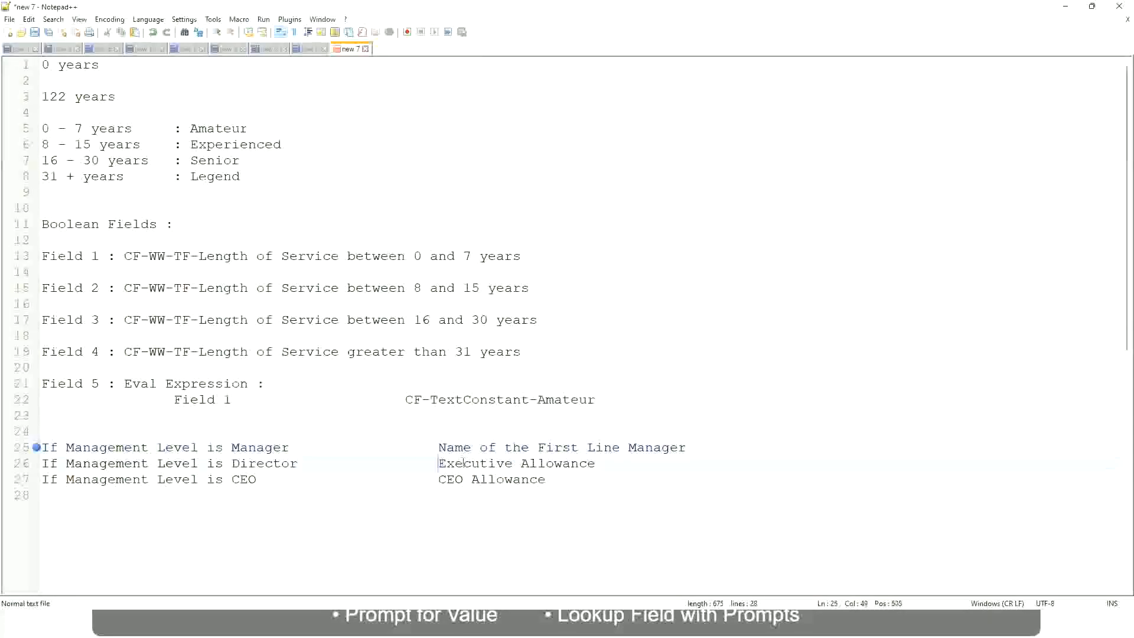
Replace "Executive Allowance" on line 26 with the opening words "Name of"
{"action": "left_click_drag", "start_coordinate": [440, 462], "coordinate": [594, 463]}
{"action": "type", "text": "Name"}
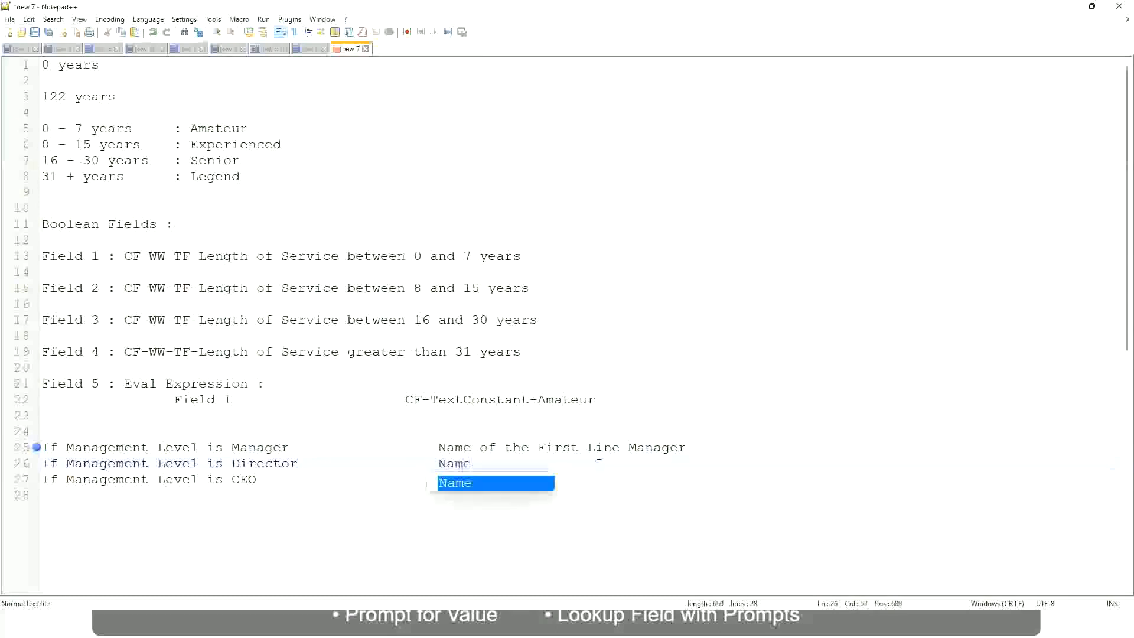
{"action": "type", "text": " of "}
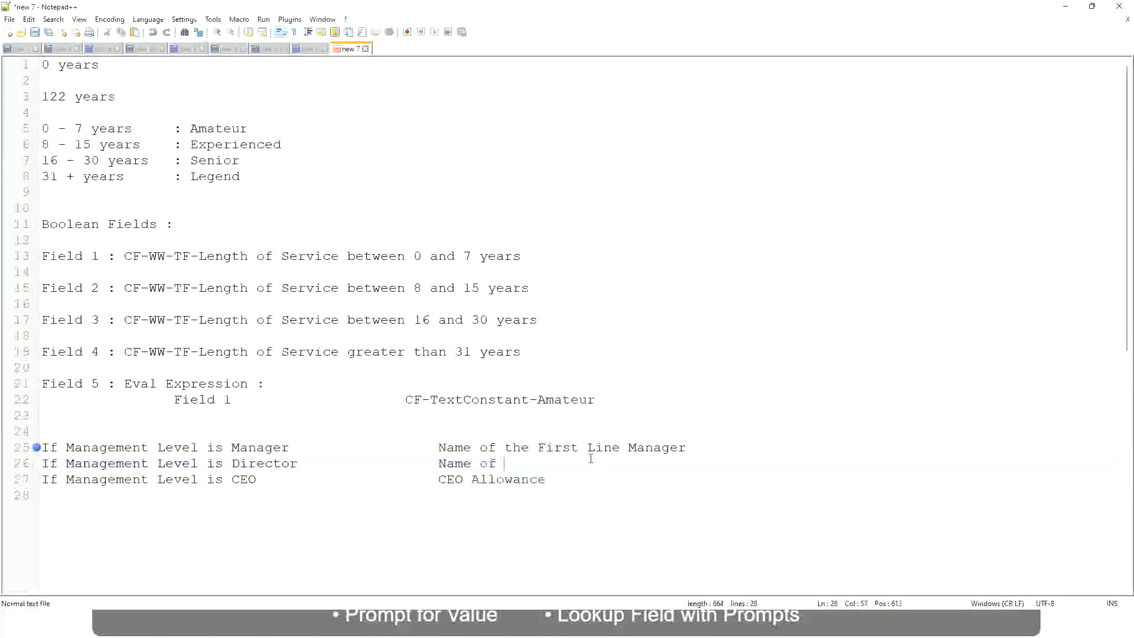
{"action": "type", "text": "First"}
{"action": "key", "text": "BackSpace"}
{"action": "key", "text": "BackSpace"}
{"action": "key", "text": "BackSpace"}
{"action": "key", "text": "BackSpace"}
{"action": "key", "text": "BackSpace"}
{"action": "key", "text": "BackSpace"}
Change "First" to "Second" in the Manager rule's value on line 25
{"action": "double_click", "coordinate": [556, 449]}
{"action": "type", "text": "Second"}
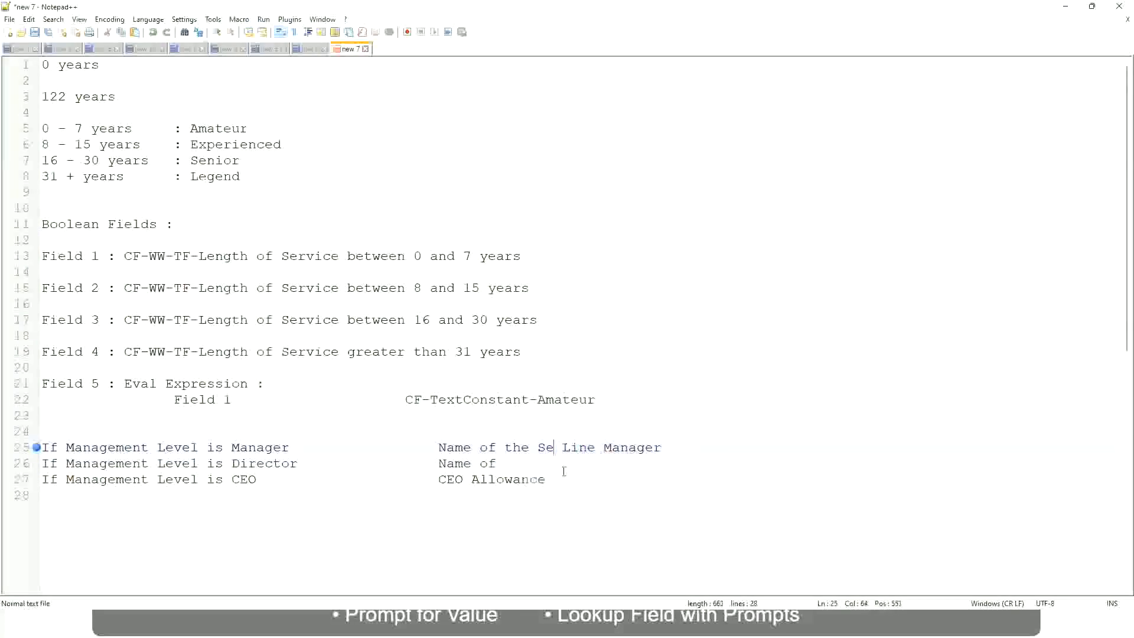
{"action": "key", "text": "BackSpace"}
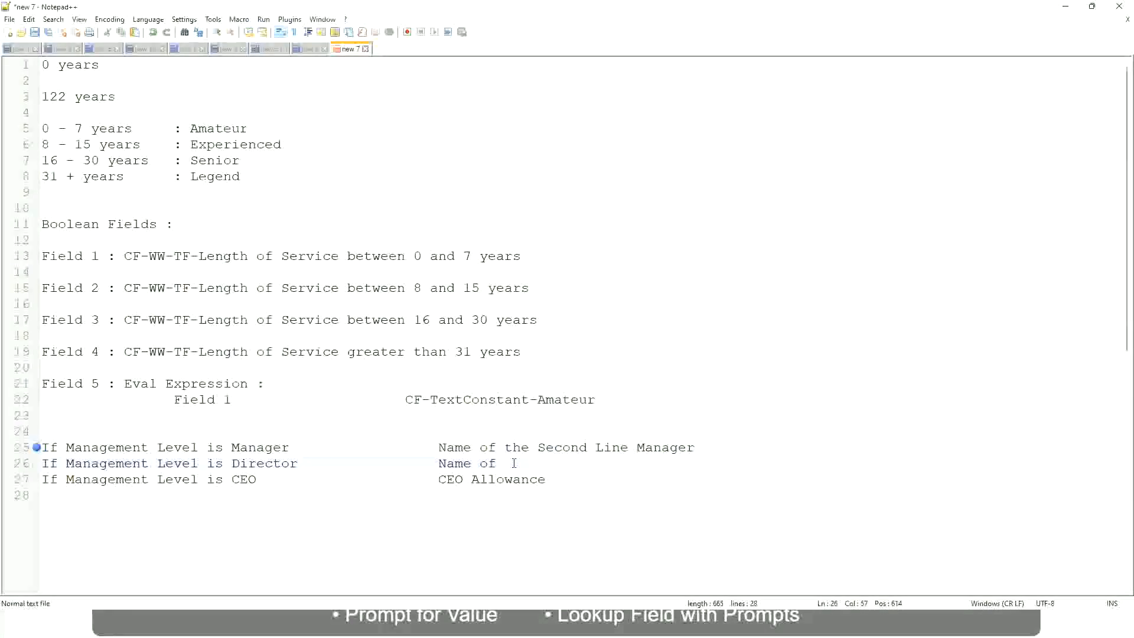
Complete line 26's value as "Name of Manager" and replace line 27's value with "name of CEO/Himself/Herself"
{"action": "type", "text": "Manager"}
{"action": "left_click_drag", "start_coordinate": [437, 479], "coordinate": [561, 479]}
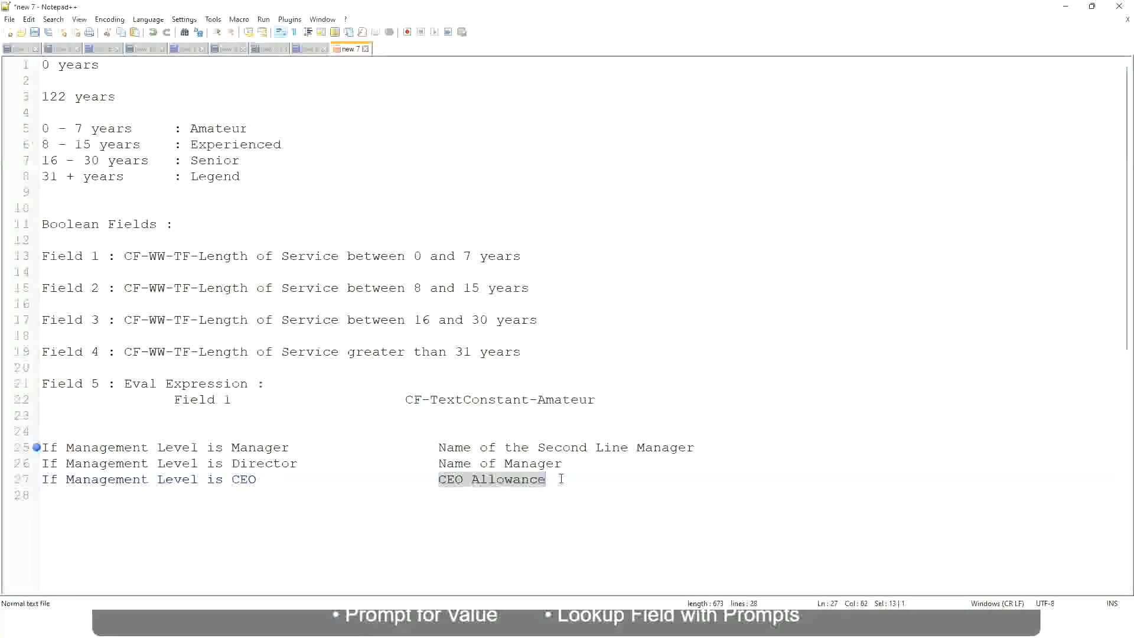
{"action": "type", "text": "name of CEO "}
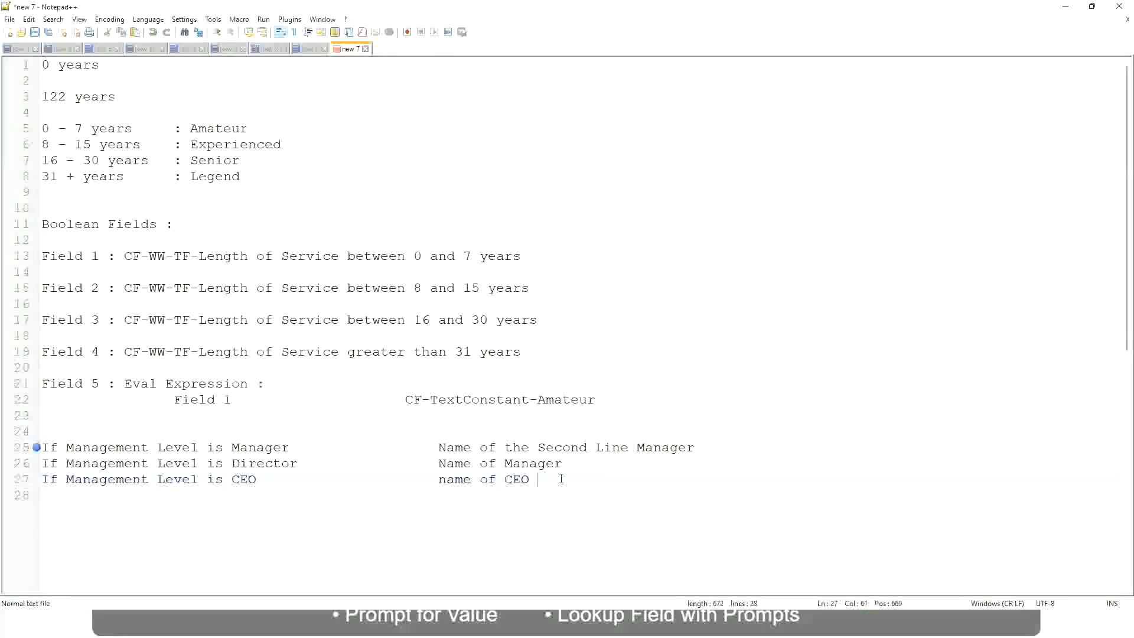
{"action": "type", "text": "/Himself/Herself"}
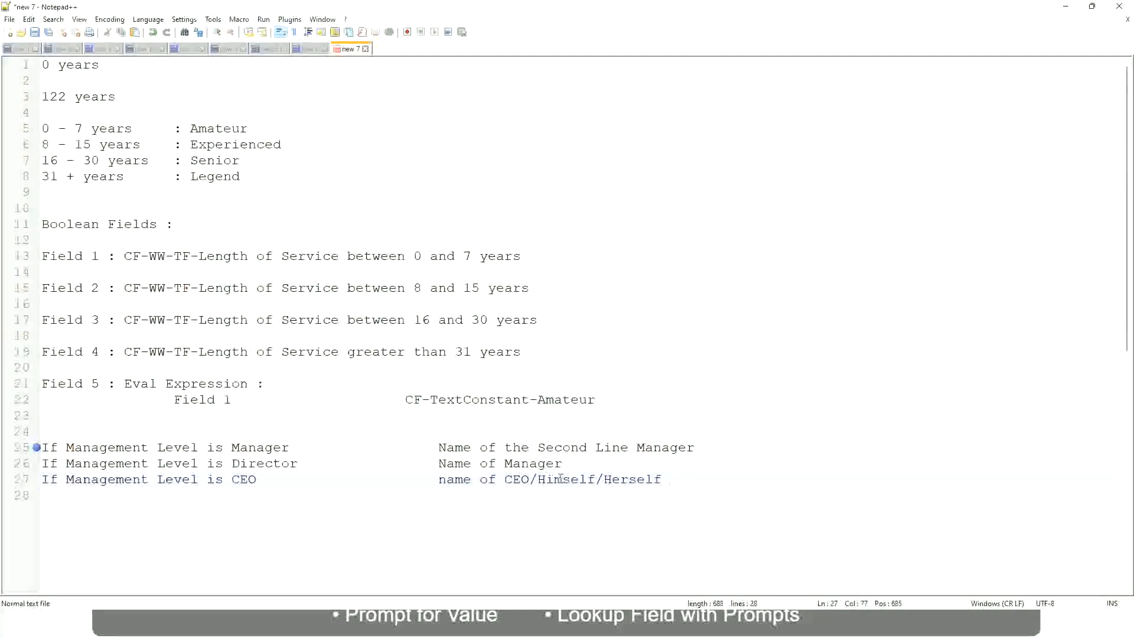
Review the Manager, Director and CEO rules on lines 25 to 27 together with the value each one returns
{"action": "left_click", "coordinate": [415, 485]}
{"action": "left_click", "coordinate": [172, 448]}
{"action": "left_click", "coordinate": [207, 449]}
{"action": "left_click", "coordinate": [263, 449]}
{"action": "left_click", "coordinate": [280, 463]}
{"action": "left_click", "coordinate": [564, 463]}
{"action": "left_click", "coordinate": [254, 465]}
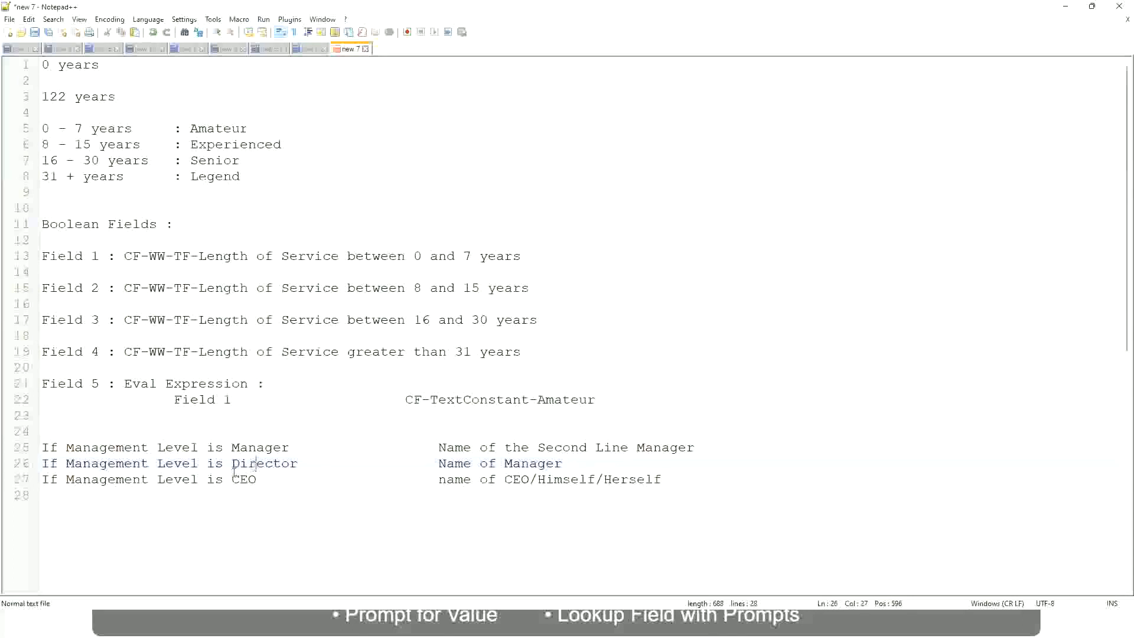
{"action": "left_click", "coordinate": [245, 479]}
{"action": "left_click", "coordinate": [531, 481]}
{"action": "left_click", "coordinate": [666, 480]}
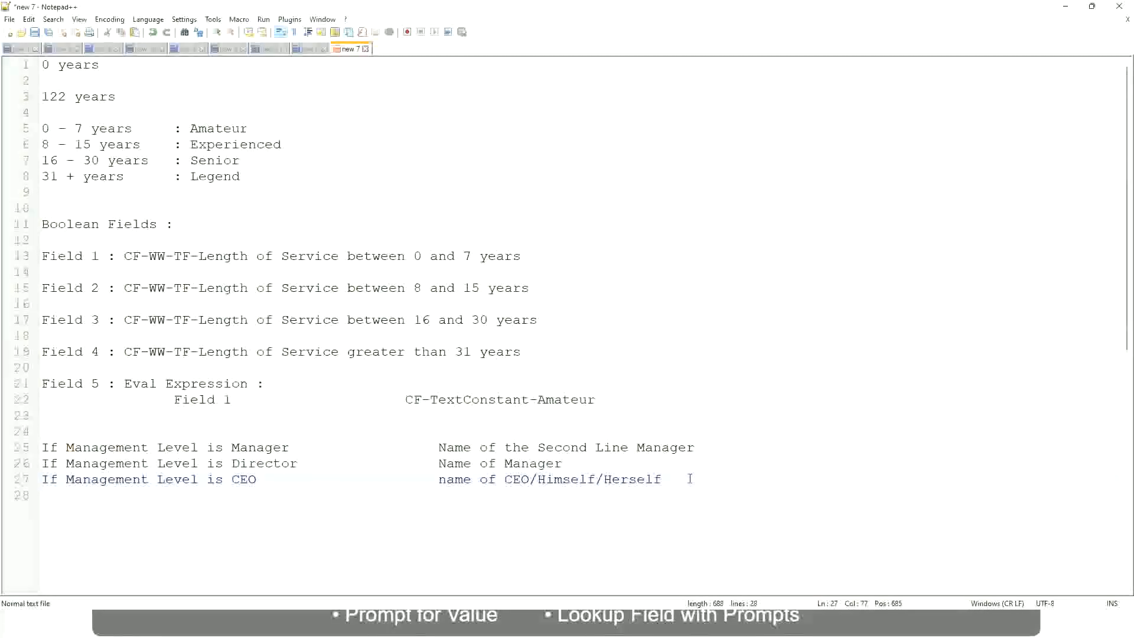
{"action": "left_click_drag", "start_coordinate": [671, 479], "coordinate": [36, 450]}
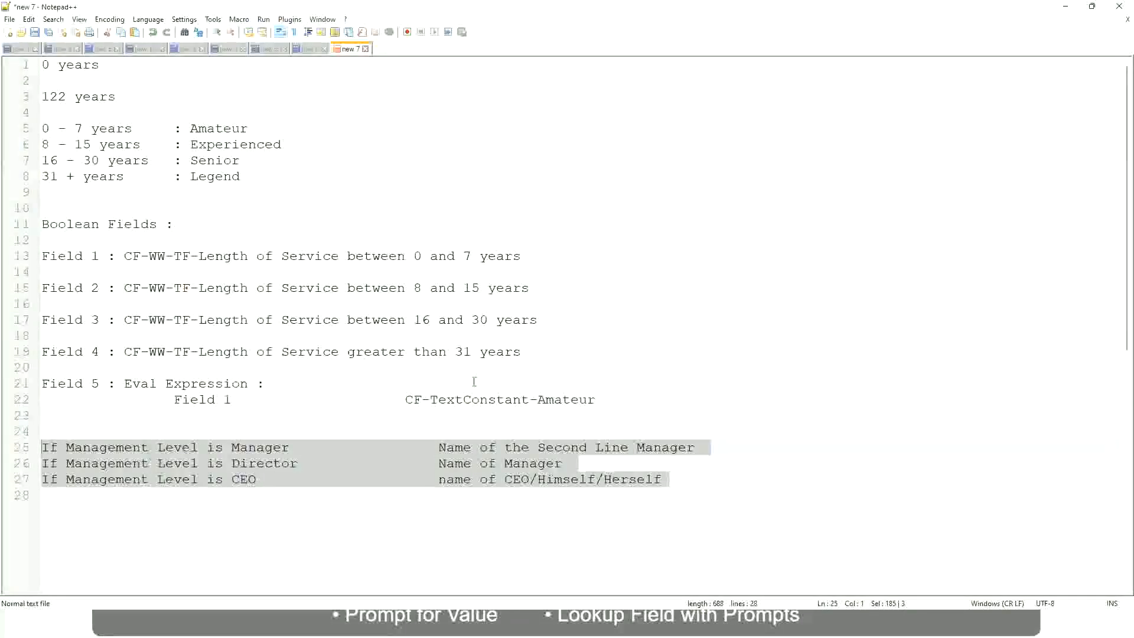
{"action": "left_click", "coordinate": [479, 448]}
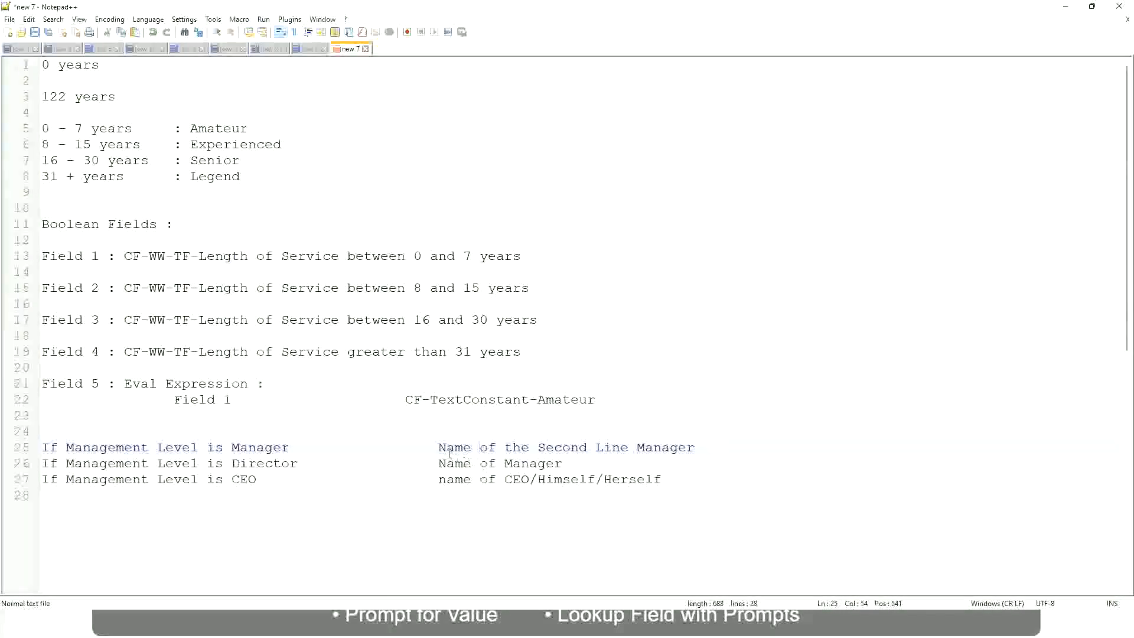
Examine the Manager rule on line 25 and its returned value, the name of the second line manager
{"action": "left_click_drag", "start_coordinate": [438, 447], "coordinate": [696, 447]}
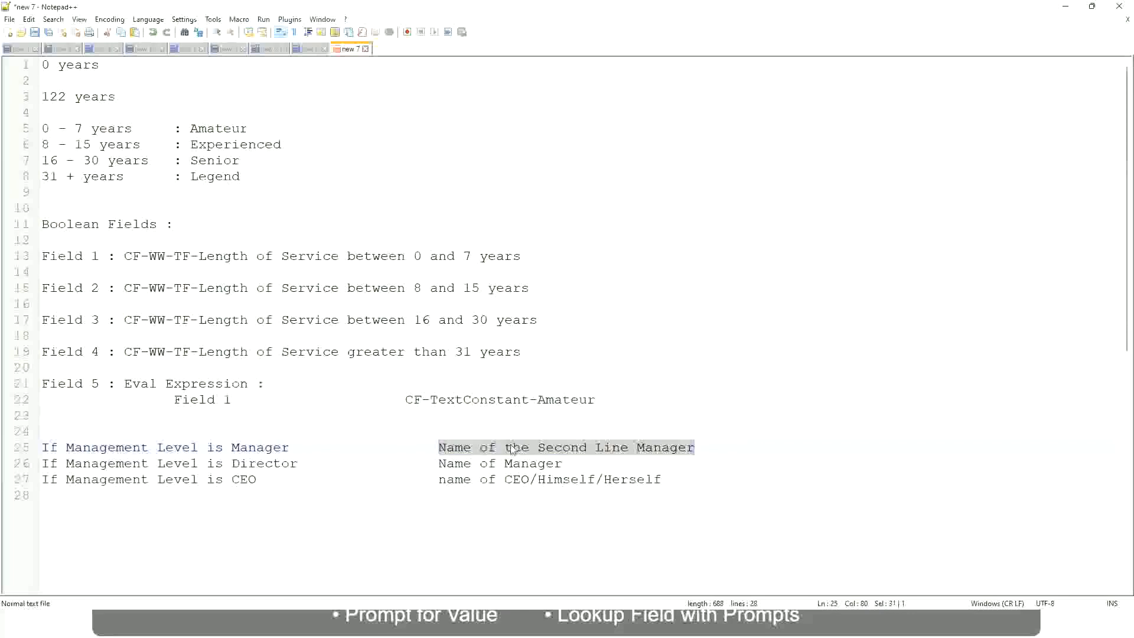
{"action": "left_click", "coordinate": [531, 455]}
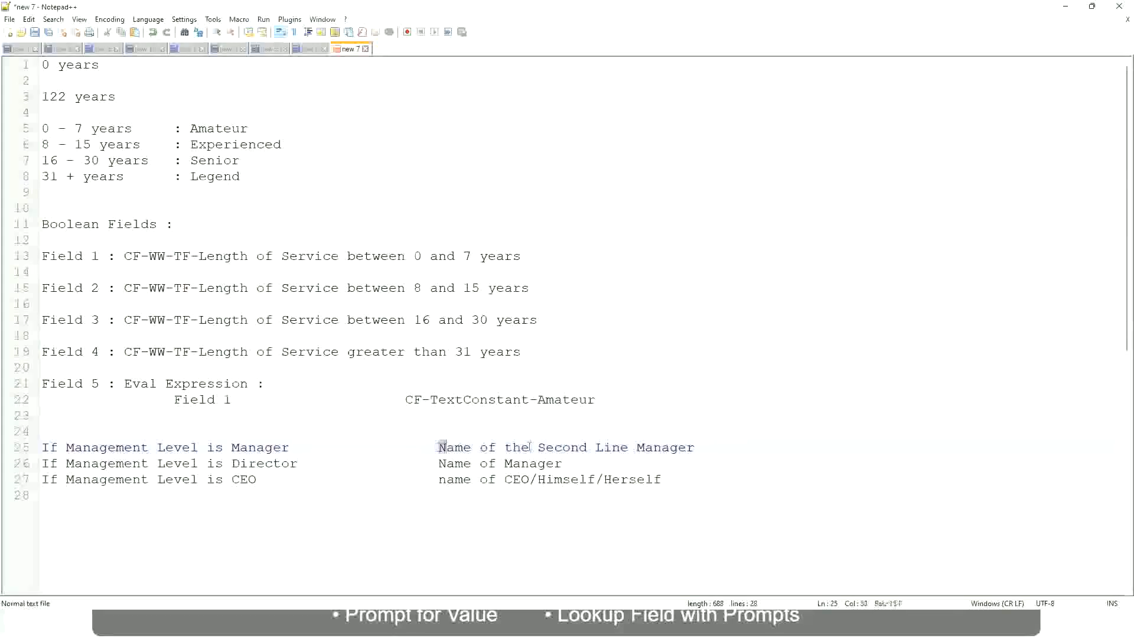
{"action": "left_click_drag", "start_coordinate": [438, 447], "coordinate": [697, 446]}
{"action": "left_click", "coordinate": [295, 447]}
{"action": "left_click", "coordinate": [582, 446]}
{"action": "left_click_drag", "start_coordinate": [620, 447], "coordinate": [628, 447]}
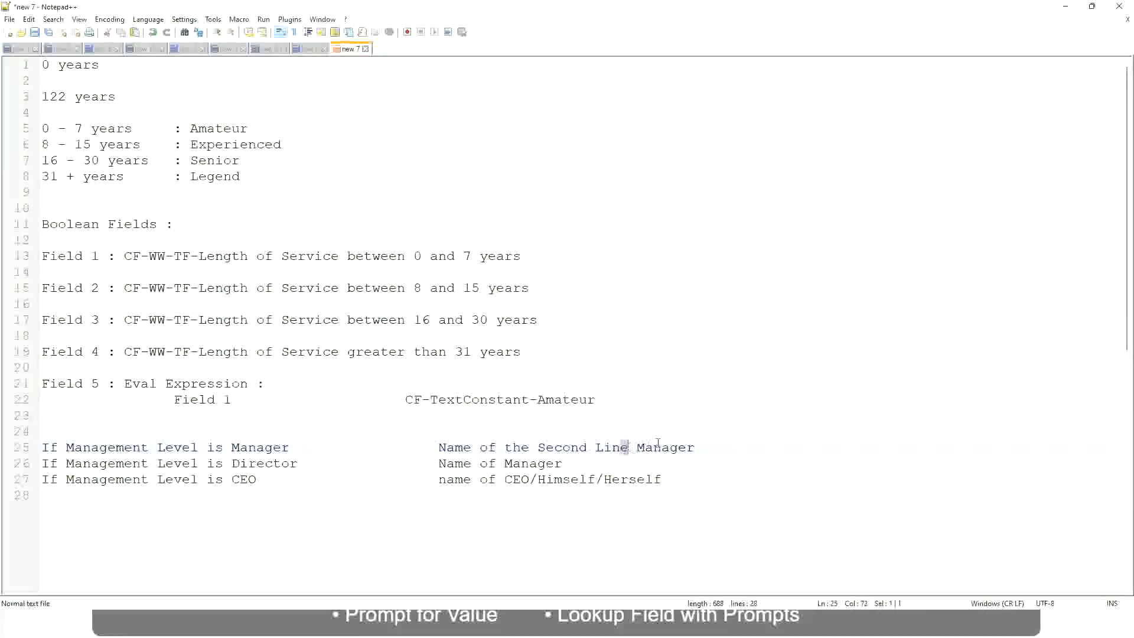
{"action": "left_click", "coordinate": [712, 445]}
{"action": "left_click", "coordinate": [668, 438]}
Compare the fixed experience band labels on lines 5 to 8 with the name values on lines 25 to 27
{"action": "double_click", "coordinate": [219, 129]}
{"action": "double_click", "coordinate": [228, 145]}
{"action": "double_click", "coordinate": [219, 160]}
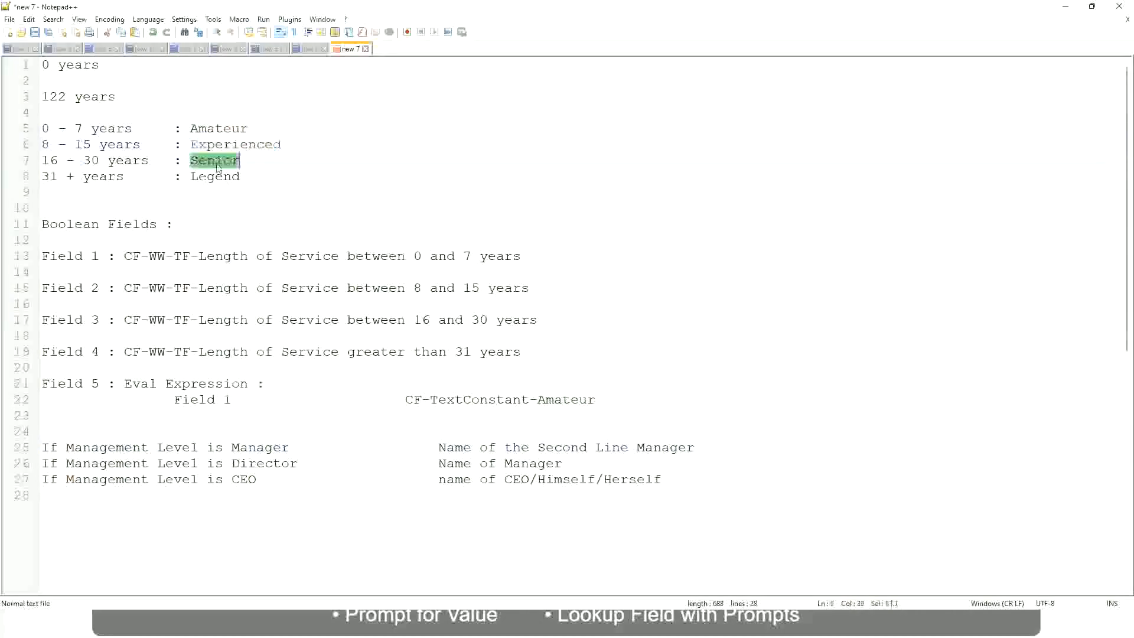
{"action": "left_click", "coordinate": [215, 176]}
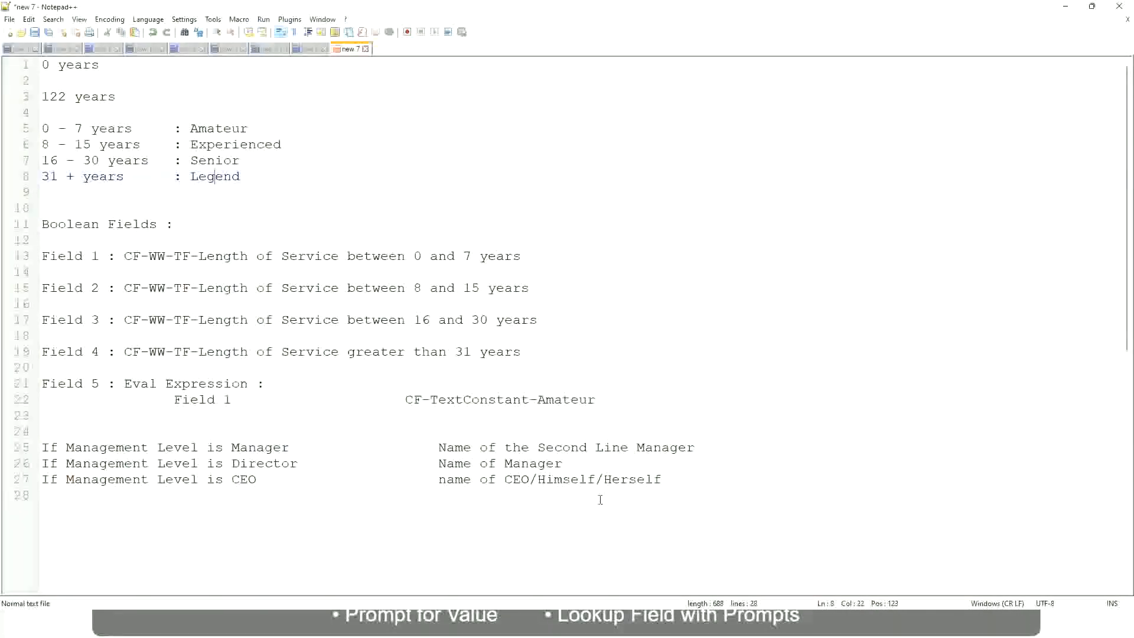
{"action": "left_click", "coordinate": [580, 480]}
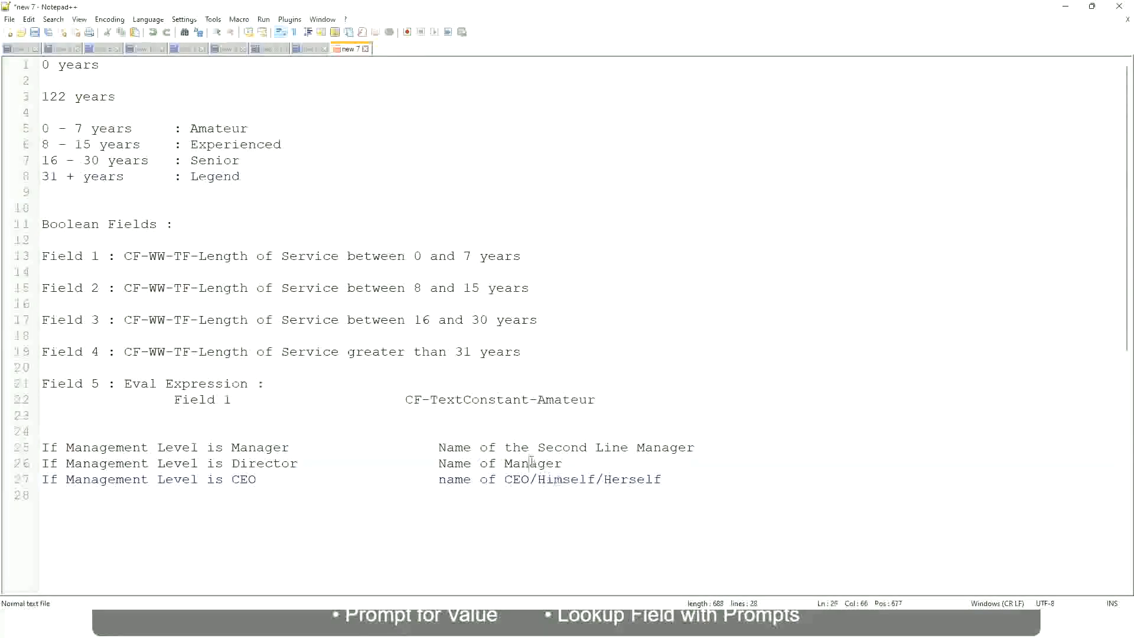
{"action": "left_click", "coordinate": [545, 449]}
{"action": "left_click", "coordinate": [308, 468]}
Switch to Workday, copy the name of the saved Lookup Range Band calculated field, and close its save confirmation
{"action": "key", "text": "alt+Tab"}
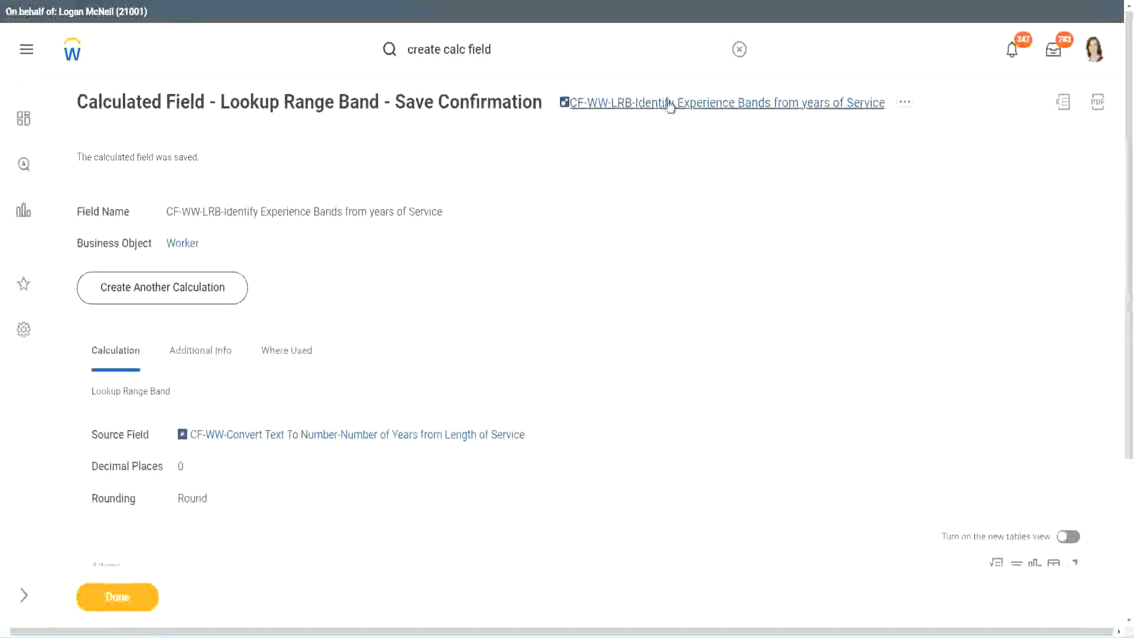
{"action": "right_click", "coordinate": [666, 112]}
{"action": "left_click", "coordinate": [702, 176]}
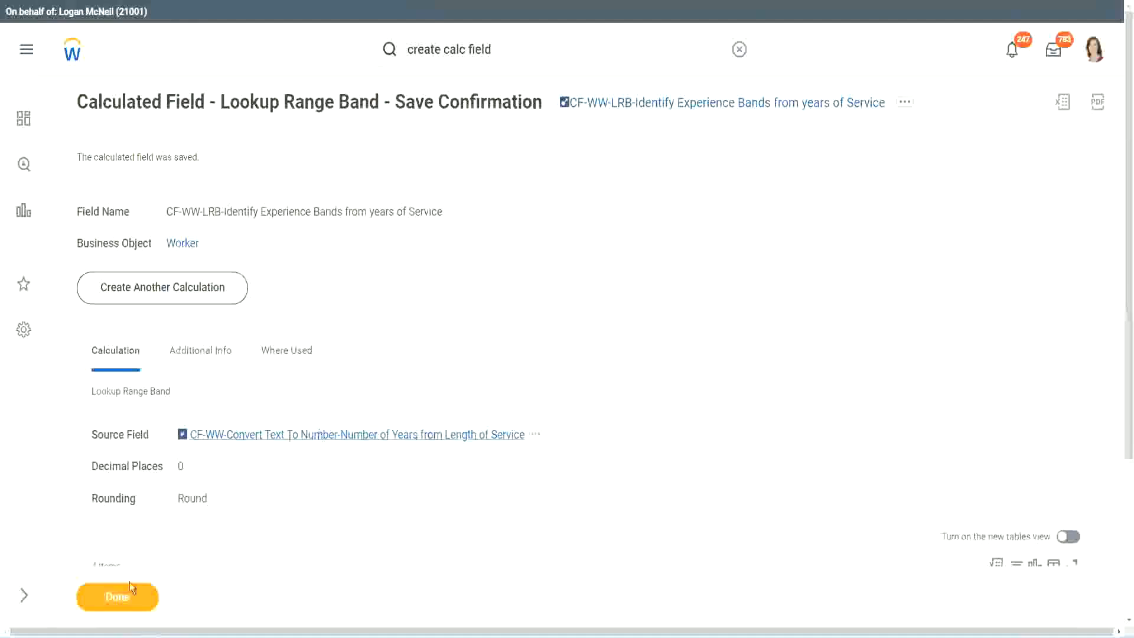
{"action": "left_click", "coordinate": [109, 602]}
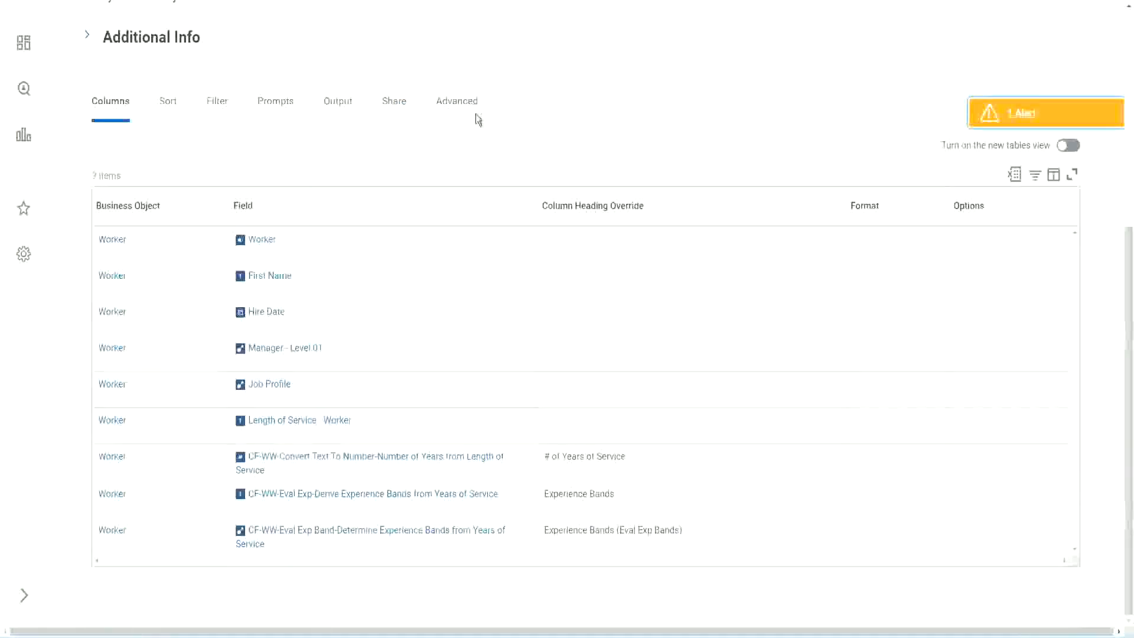
Open the WW Employee Details custom report for editing
{"action": "scroll", "coordinate": [491, 155], "scroll_direction": "up", "scroll_amount": 5}
{"action": "scroll", "coordinate": [490, 140], "scroll_direction": "up", "scroll_amount": 2}
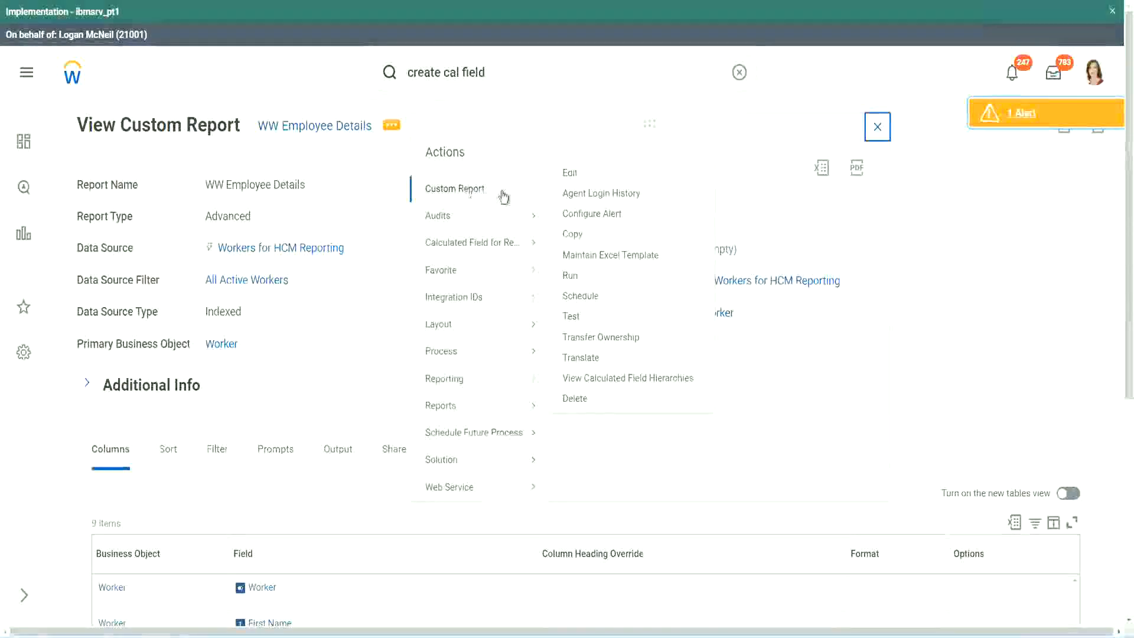
{"action": "left_click", "coordinate": [575, 174]}
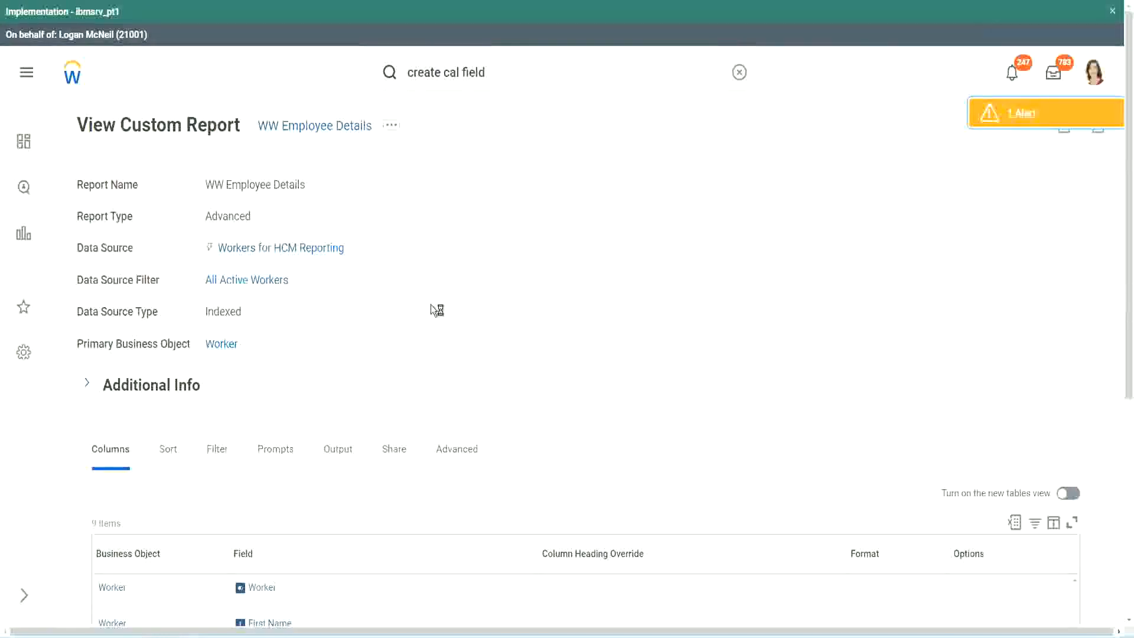
Add a Worker column at the end of the report using the copied field "CF-WW-LRB-Identify Experience Bands from years of Service"
{"action": "scroll", "coordinate": [431, 306], "scroll_direction": "down", "scroll_amount": 5}
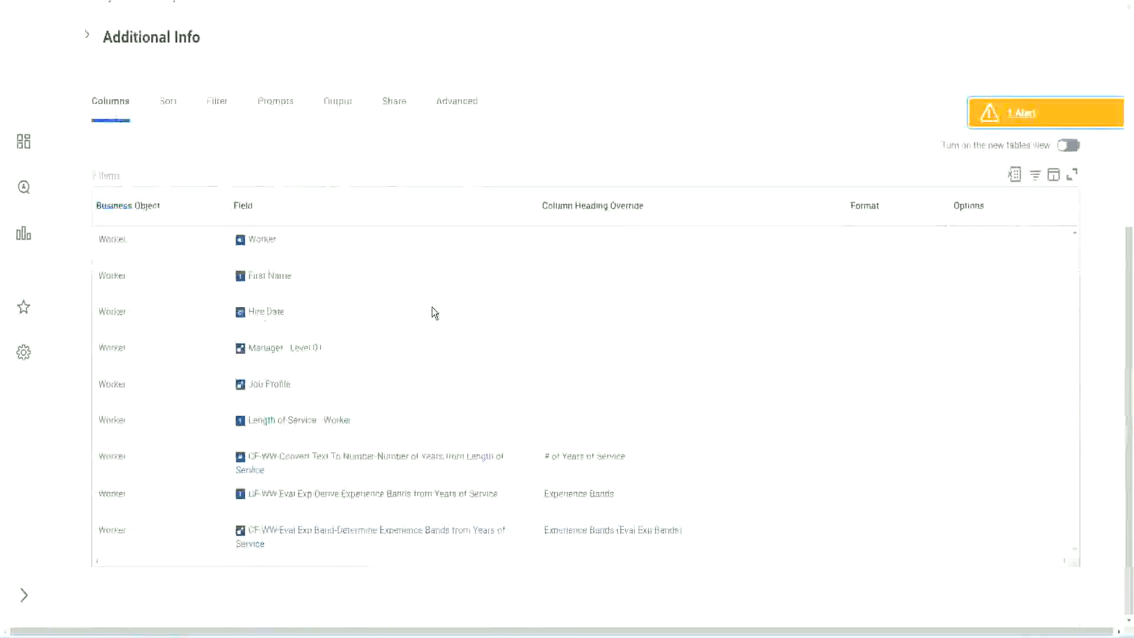
{"action": "scroll", "coordinate": [425, 329], "scroll_direction": "down", "scroll_amount": 7}
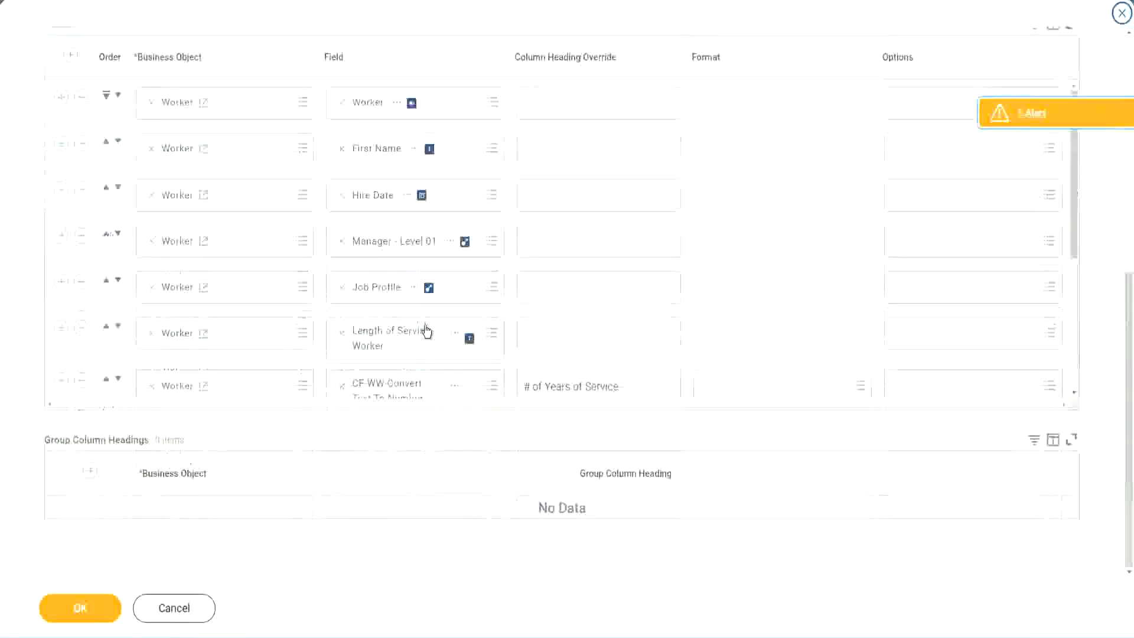
{"action": "scroll", "coordinate": [260, 342], "scroll_direction": "down", "scroll_amount": 5}
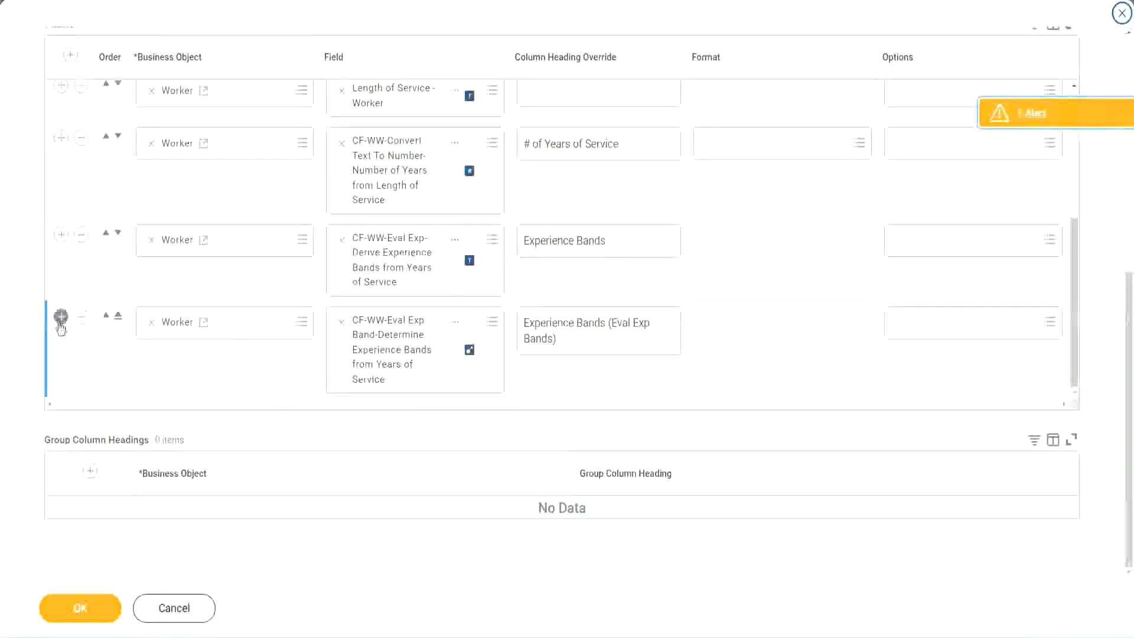
{"action": "left_click", "coordinate": [61, 317]}
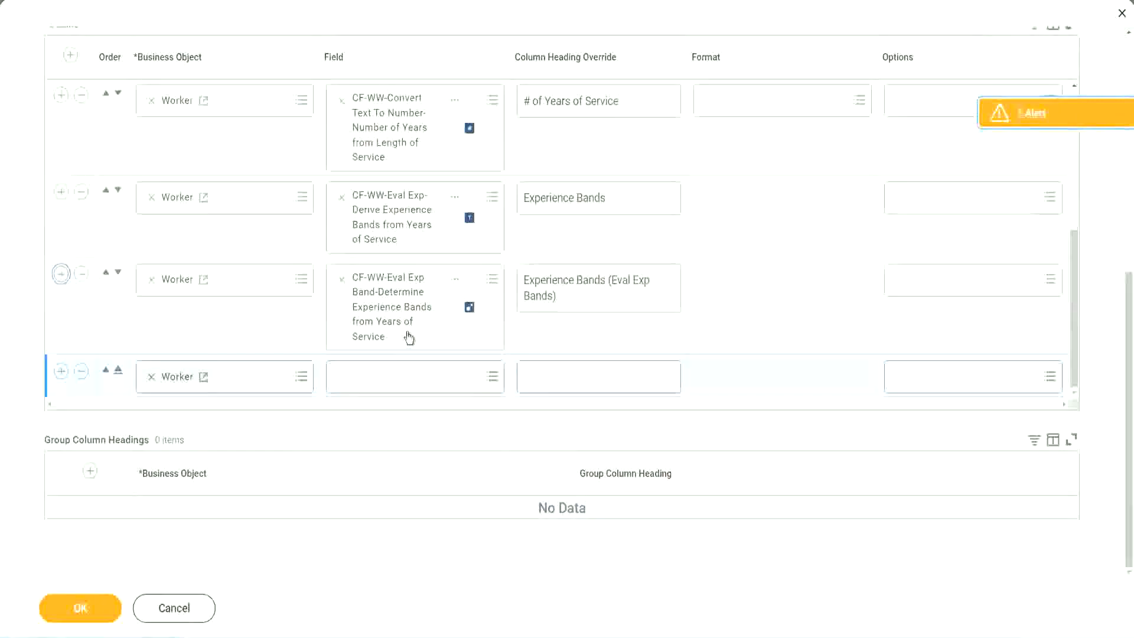
{"action": "left_click", "coordinate": [385, 379]}
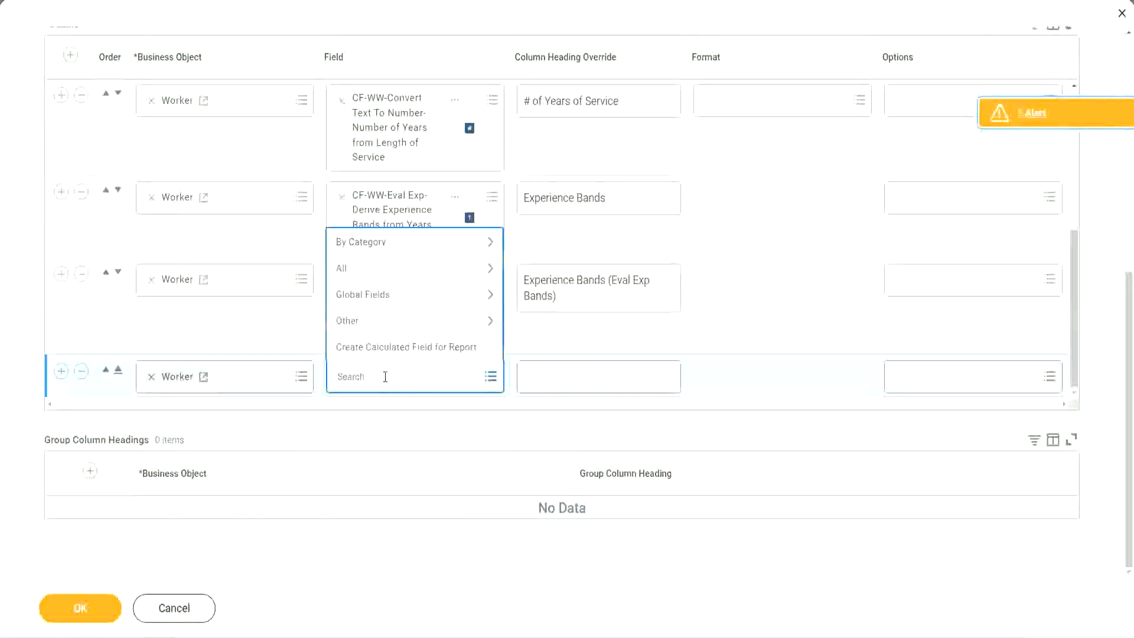
{"action": "key", "text": "ctrl+v"}
{"action": "key", "text": "Return"}
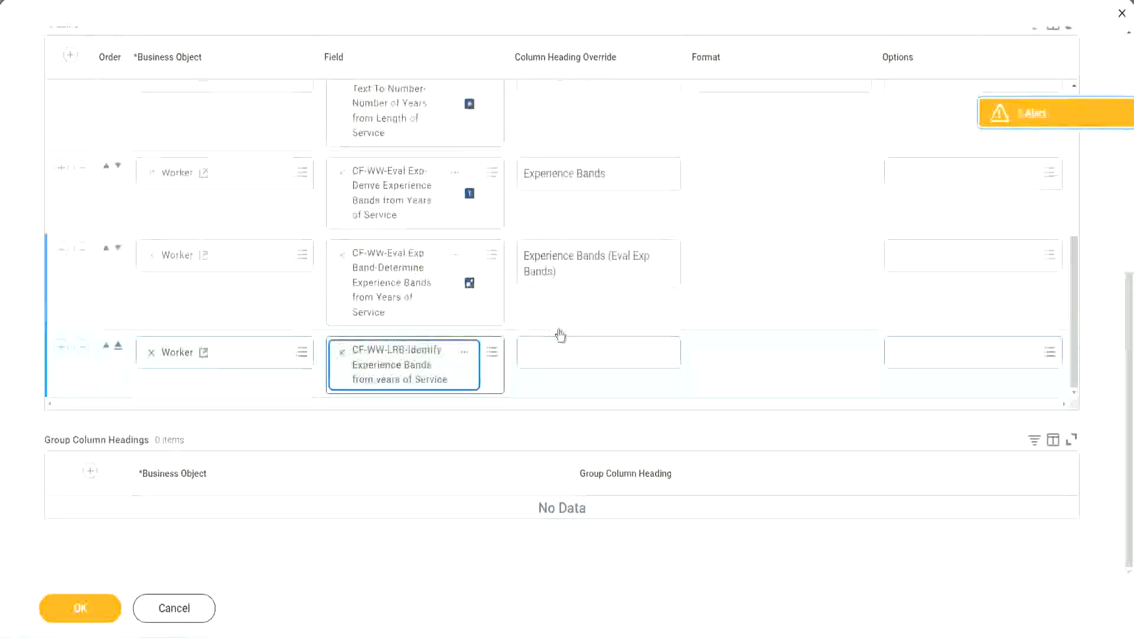
Set the column heading override of the new Lookup Range Band field row to "Experience Bands (LRB)"
{"action": "left_click", "coordinate": [563, 348]}
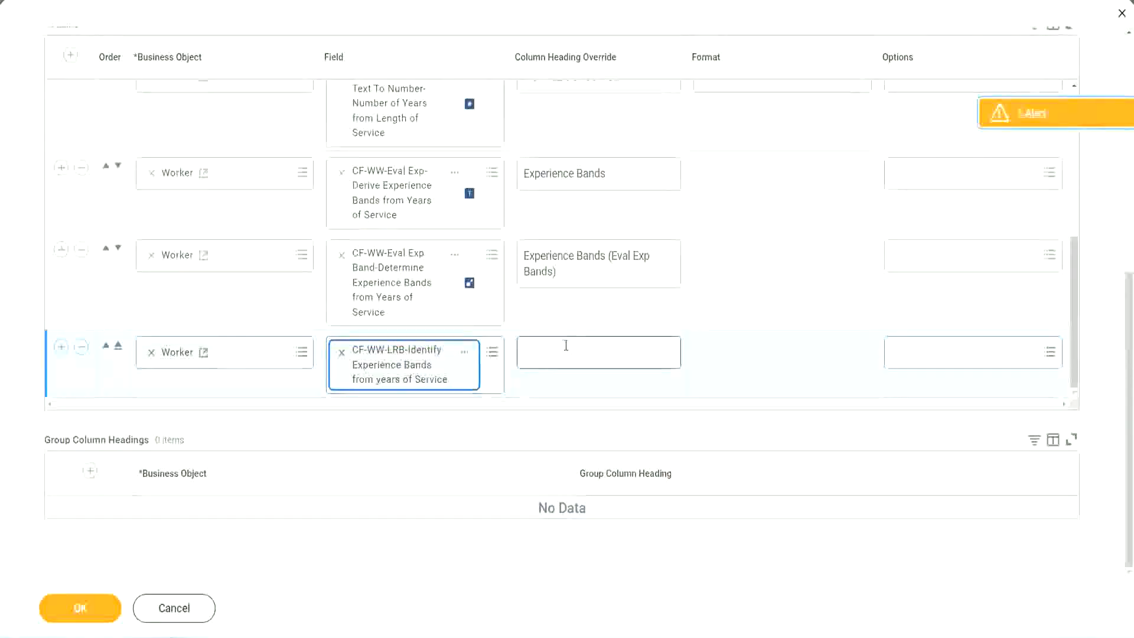
{"action": "type", "text": "Ex"}
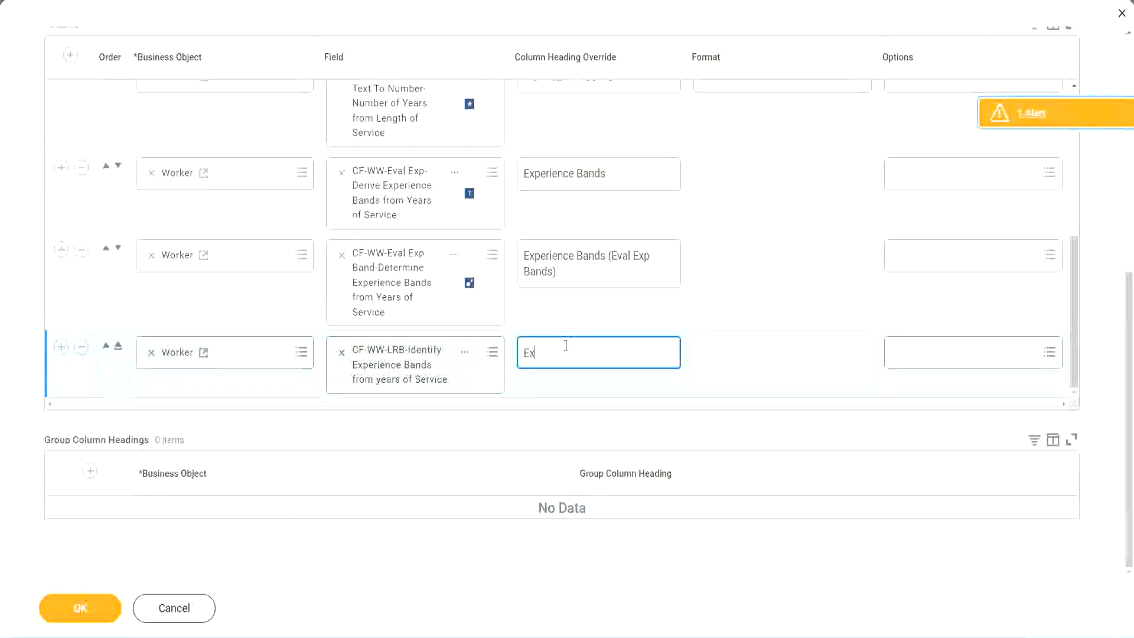
{"action": "type", "text": "pernenc"}
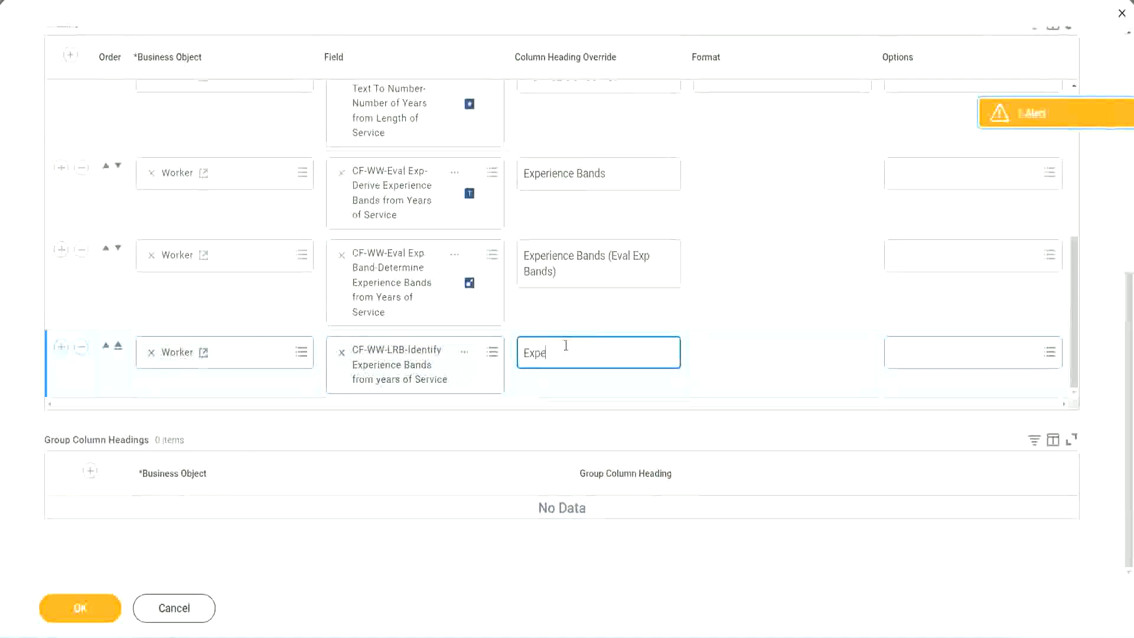
{"action": "key", "text": "BackSpace"}
{"action": "key", "text": "BackSpace"}
{"action": "key", "text": "BackSpace"}
{"action": "key", "text": "BackSpace"}
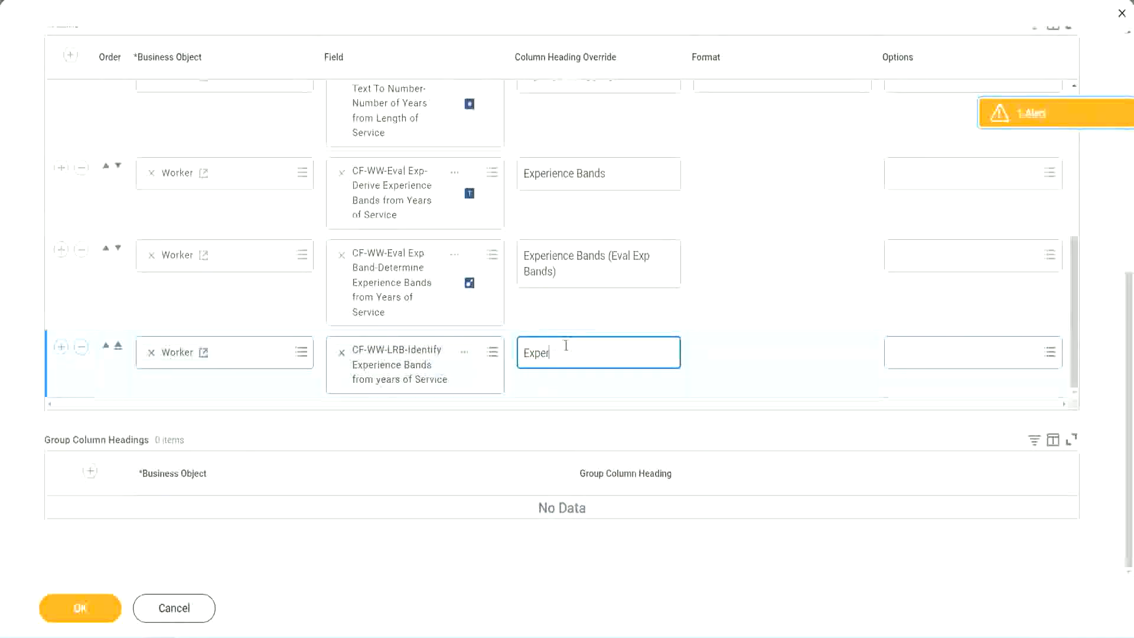
{"action": "type", "text": "ience Bands (LRB)"}
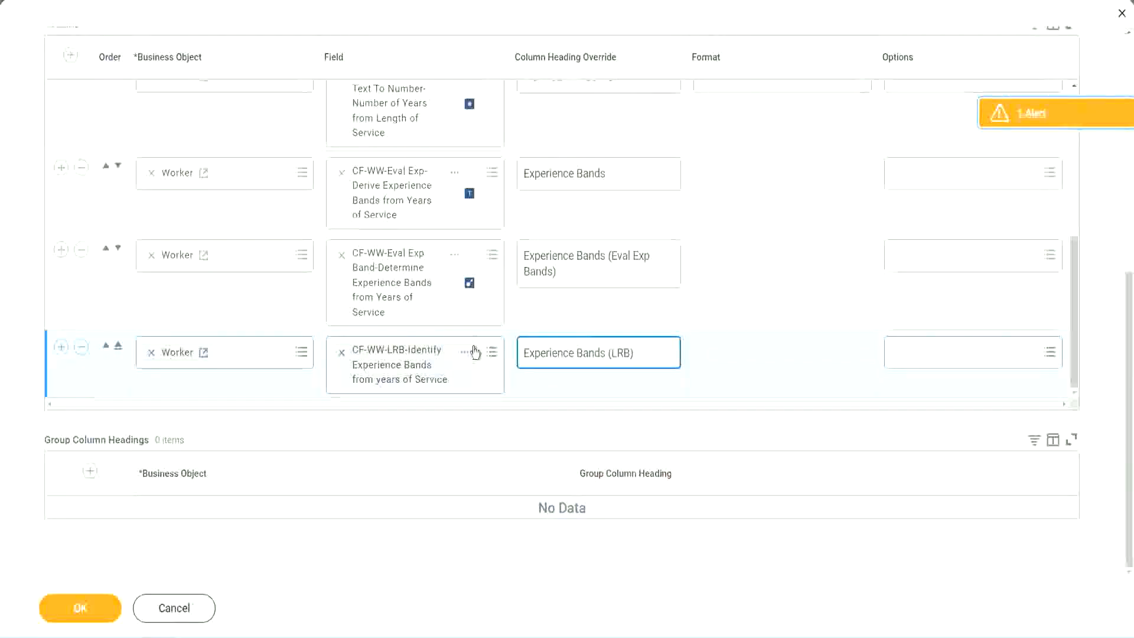
Save the column changes and run the WW Employee Details report with the worker type, employee type and contingent worker type prompts blank
{"action": "left_click", "coordinate": [82, 608]}
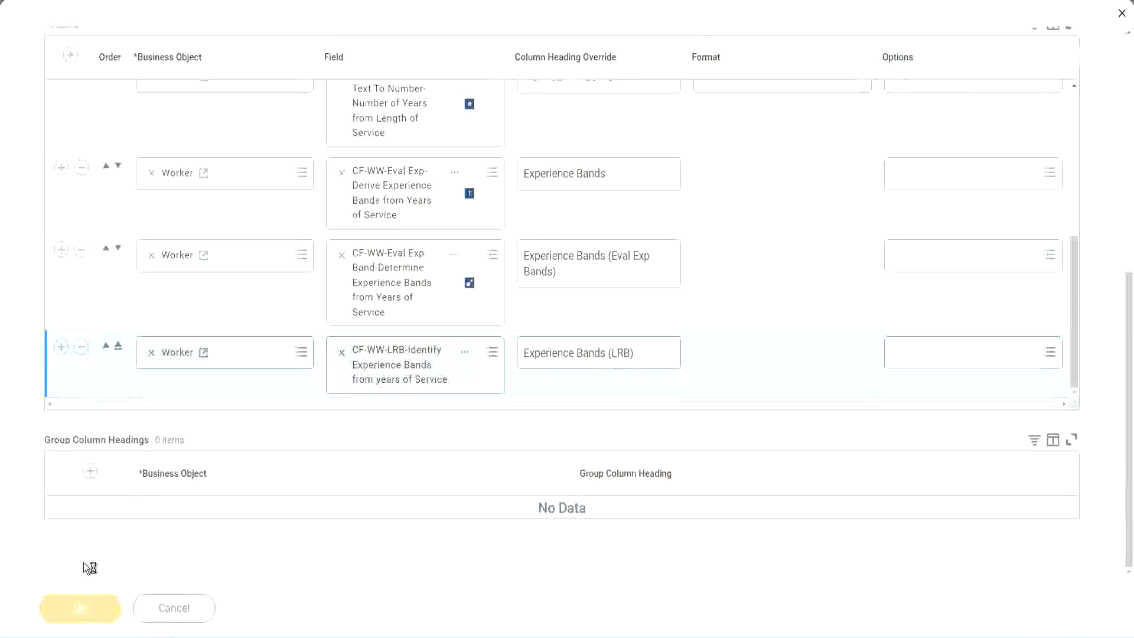
{"action": "left_click", "coordinate": [111, 599]}
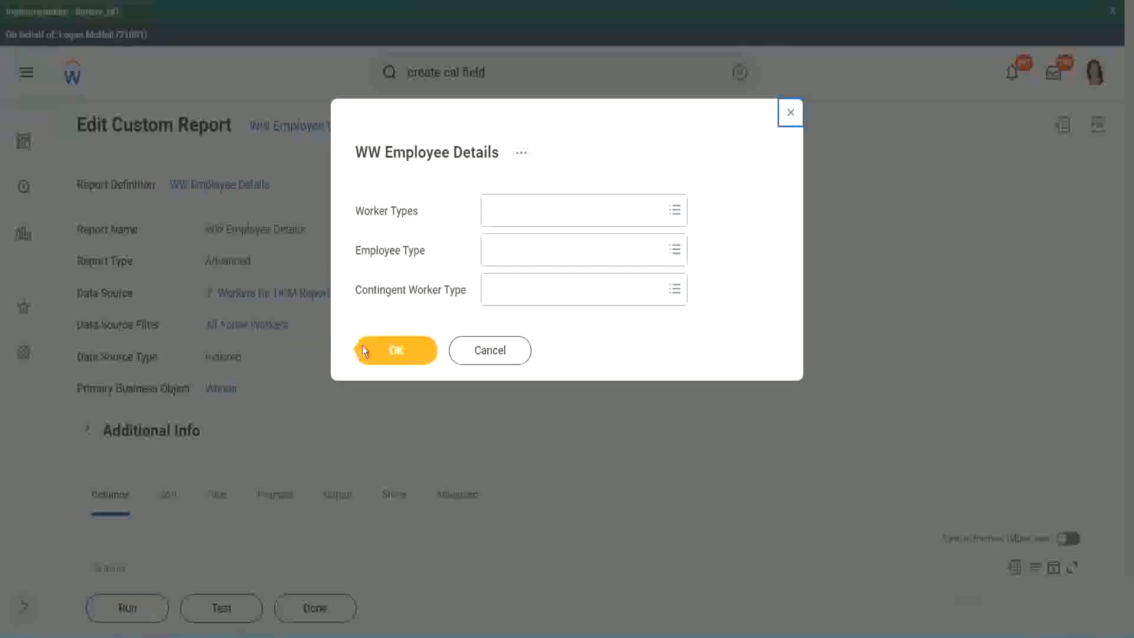
{"action": "left_click", "coordinate": [402, 354]}
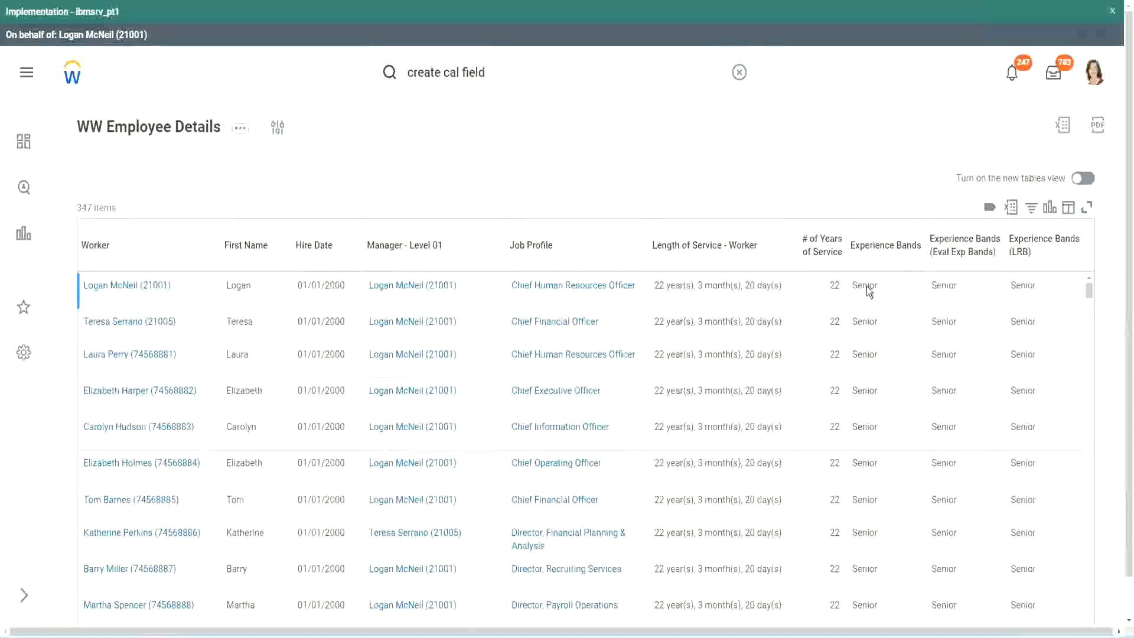
Compare the Experience Bands, Experience Bands (Eval Exp Bands) and Experience Bands (LRB) columns against years of service across the report rows
{"action": "double_click", "coordinate": [870, 289]}
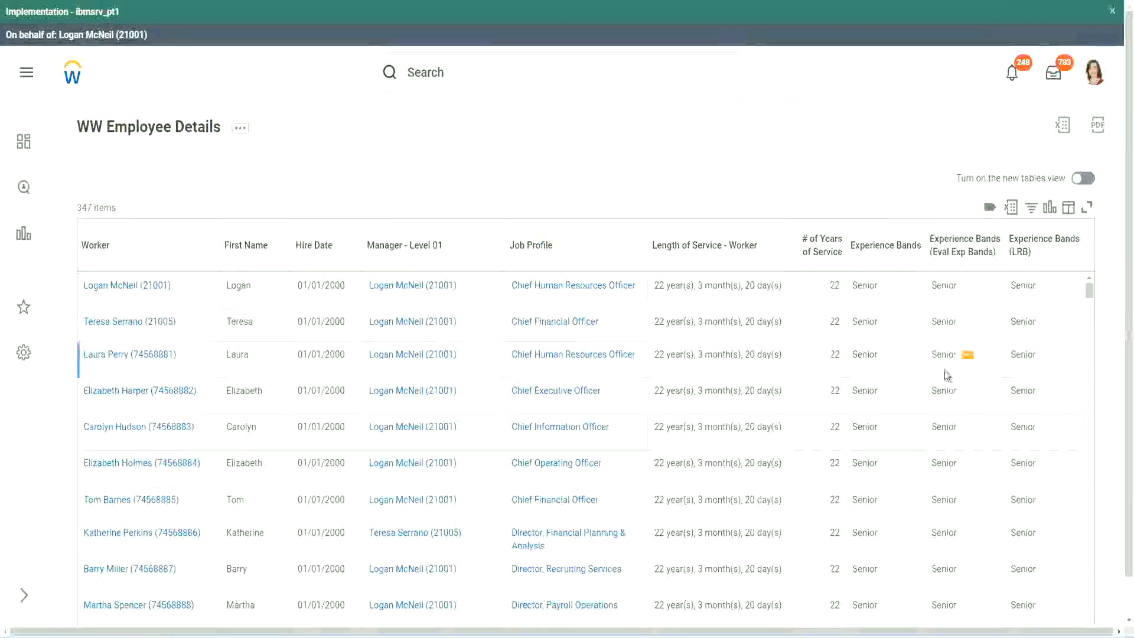
{"action": "scroll", "coordinate": [944, 371], "scroll_direction": "down", "scroll_amount": 5}
{"action": "scroll", "coordinate": [939, 389], "scroll_direction": "down", "scroll_amount": 3}
{"action": "scroll", "coordinate": [938, 400], "scroll_direction": "down", "scroll_amount": 3}
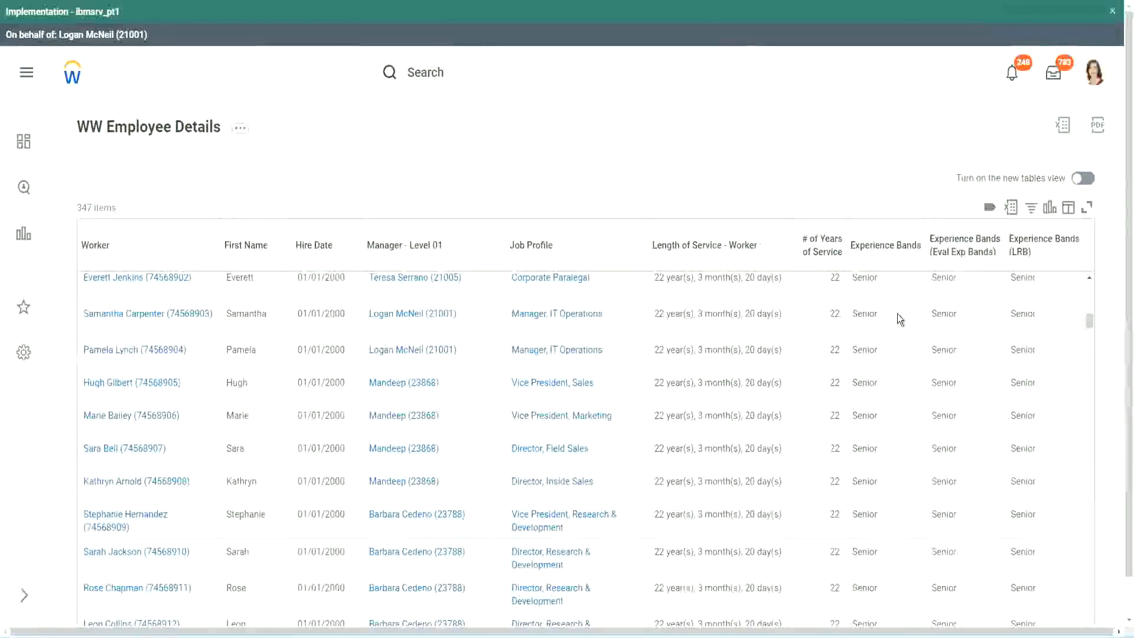
{"action": "scroll", "coordinate": [888, 480], "scroll_direction": "down", "scroll_amount": 3}
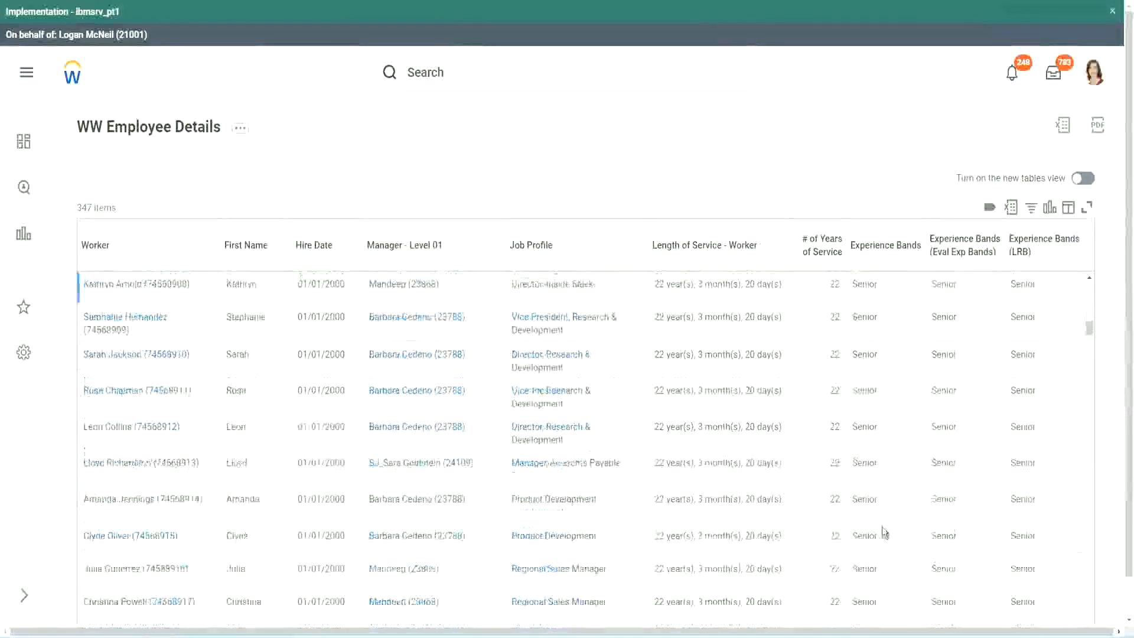
{"action": "scroll", "coordinate": [888, 424], "scroll_direction": "down", "scroll_amount": 2}
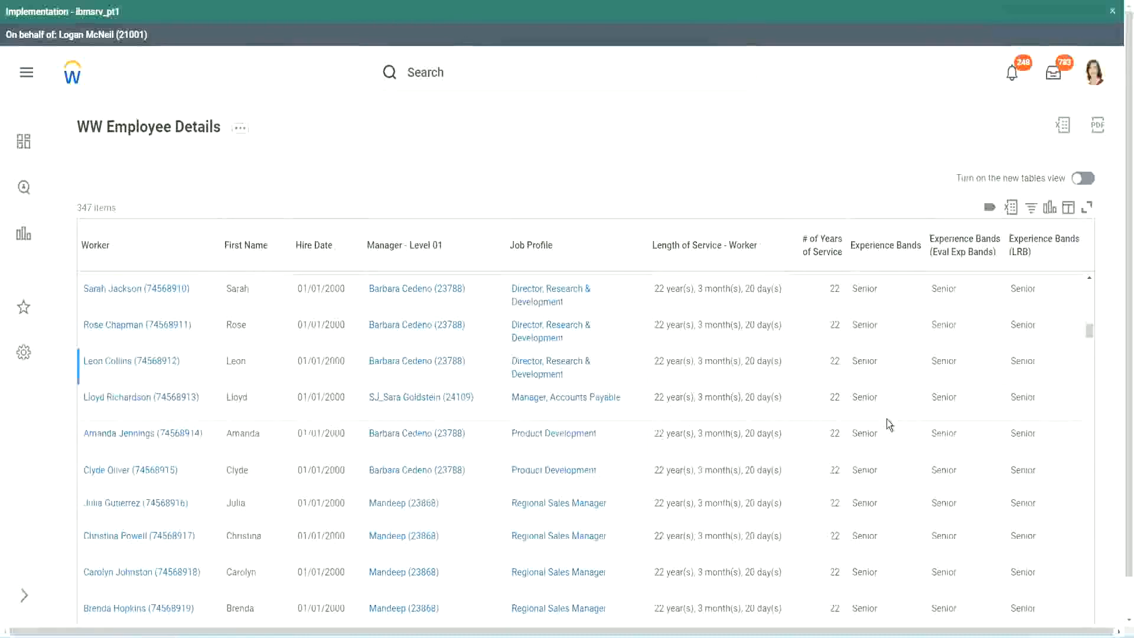